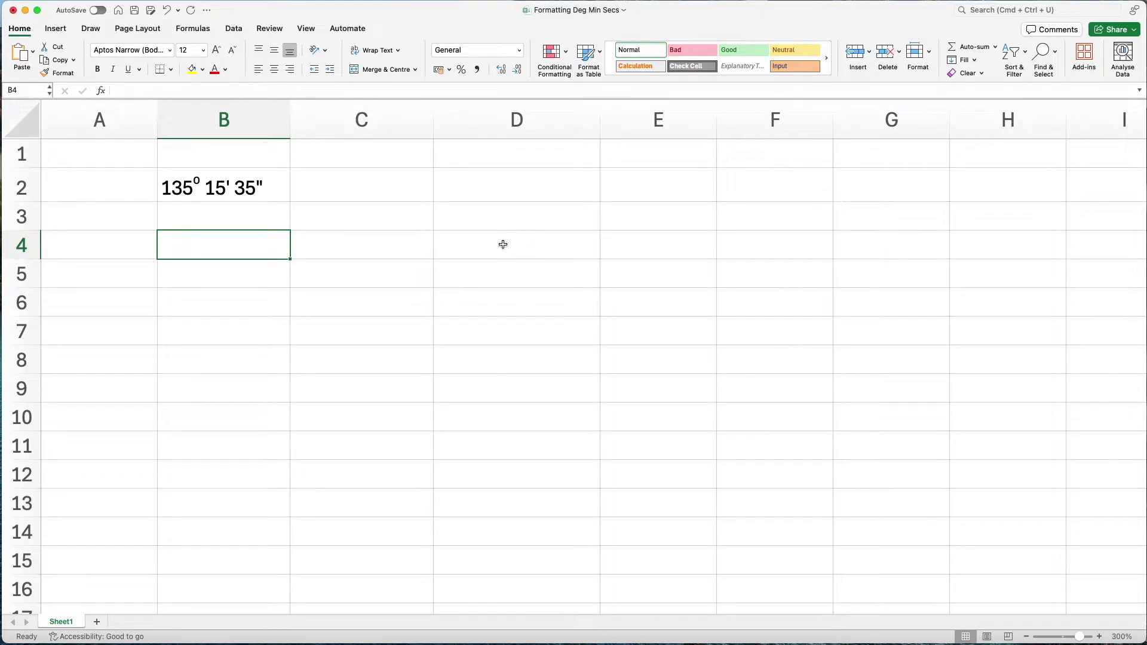
# Enter =UNICHAR(176) in D2 to display the degree sign.
pyautogui.click(479, 193)
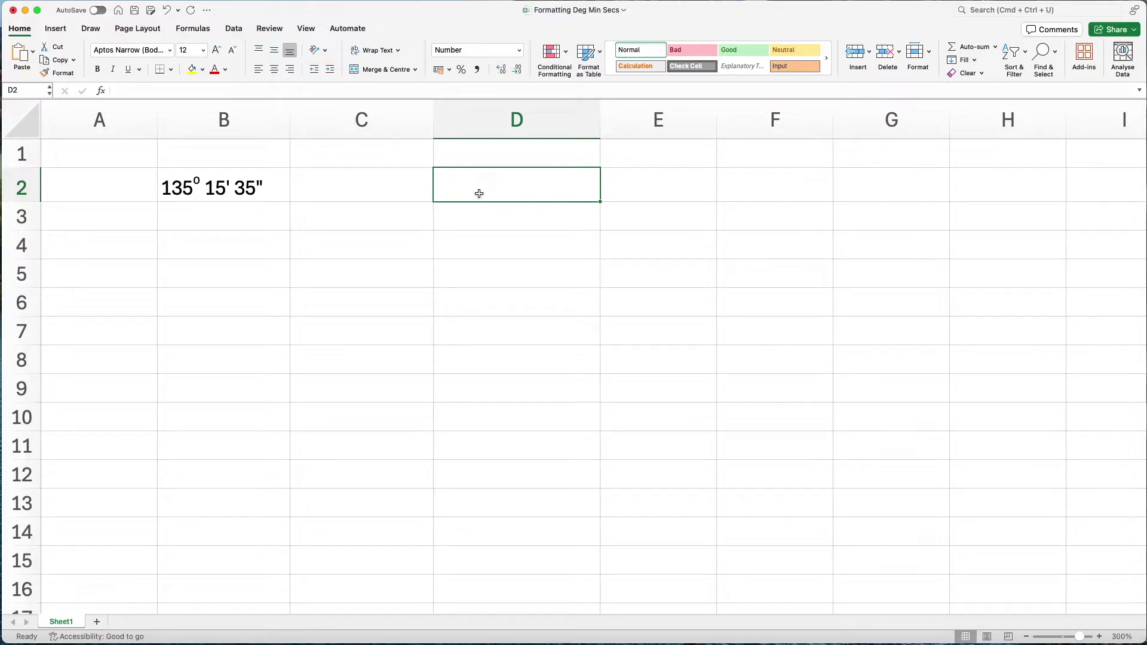
pyautogui.write('=unichar')
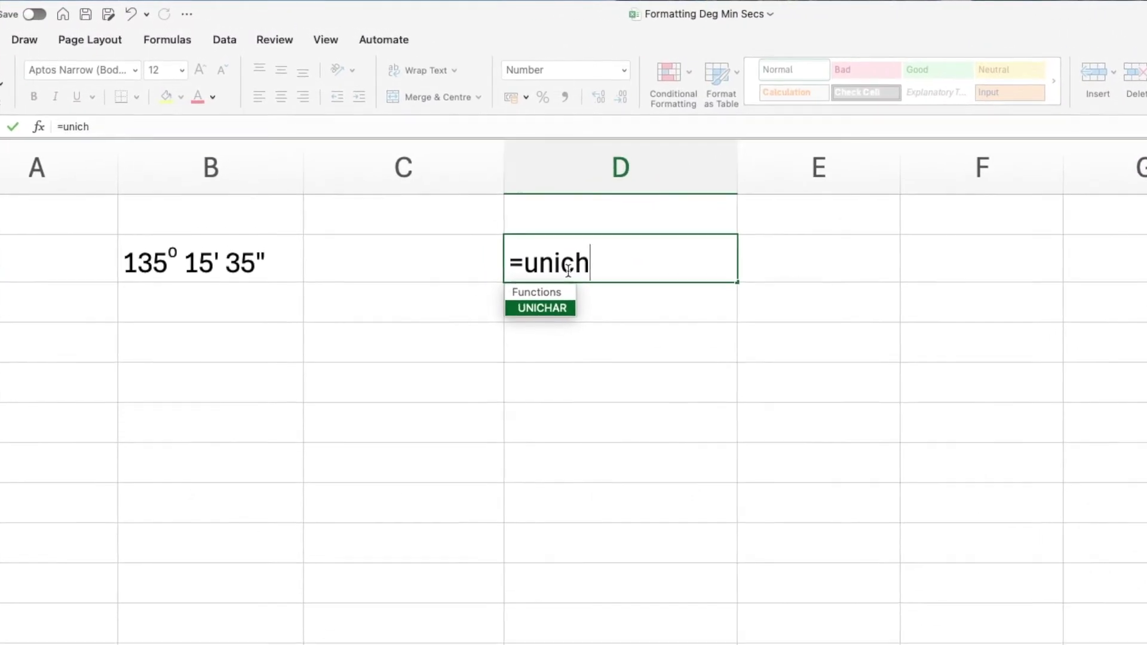
pyautogui.write('(176')
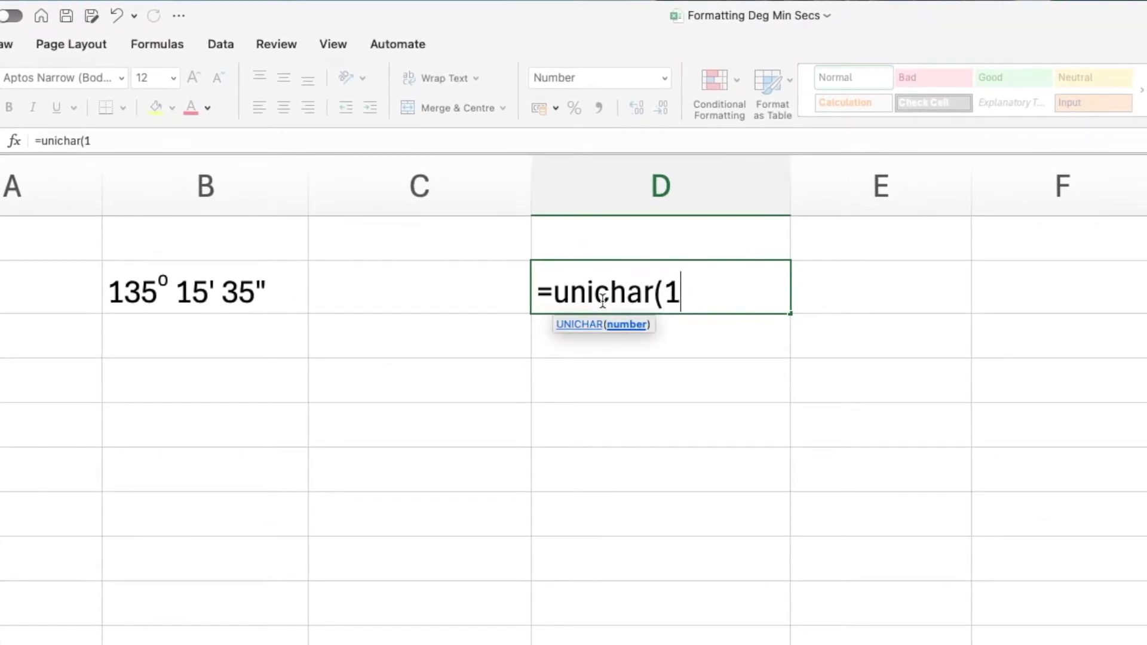
pyautogui.write(')')
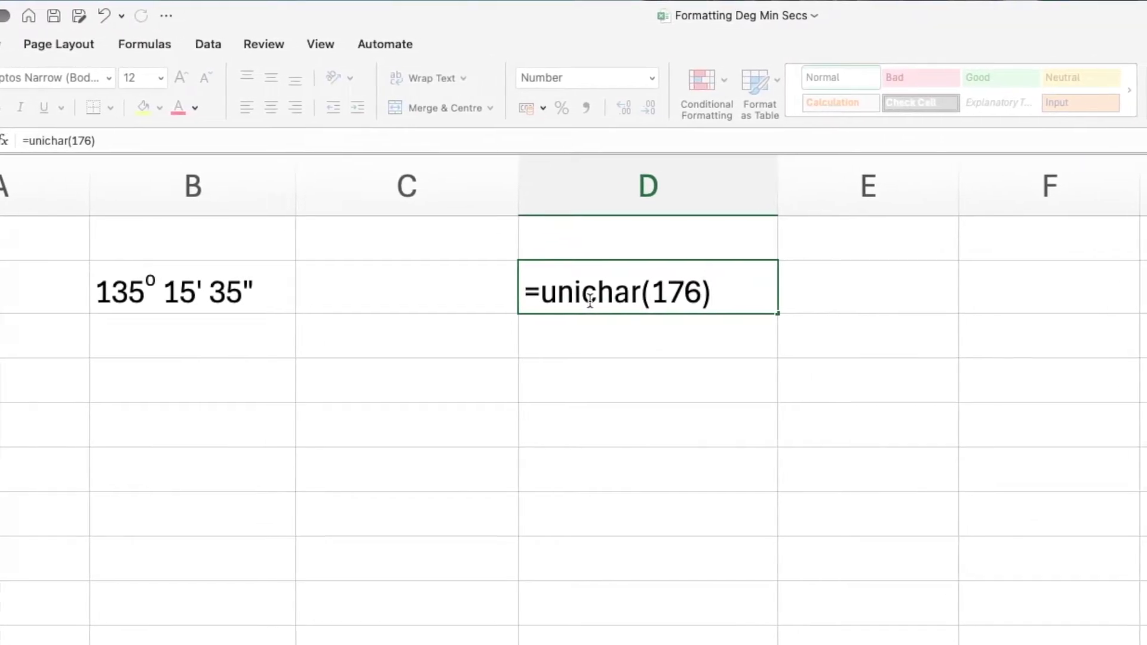
pyautogui.press('Return')
# Paste D2's degree sign into E2 as a plain value, then select the ° in the formula bar.
pyautogui.click(568, 293)
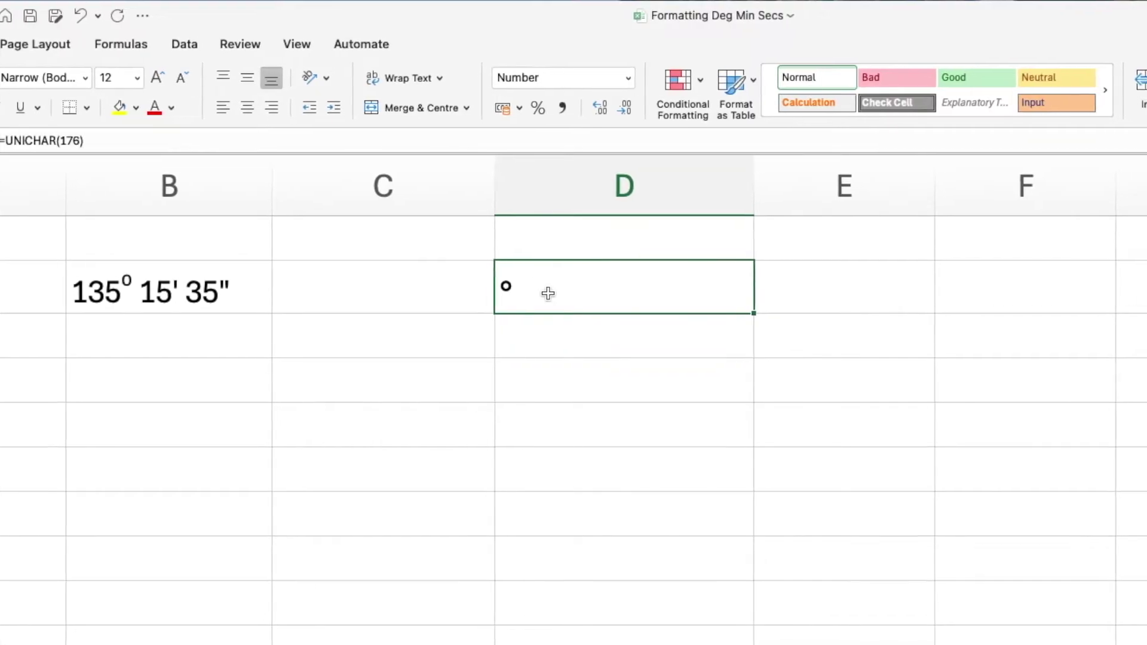
pyautogui.press('cmd+c')
pyautogui.click(784, 287)
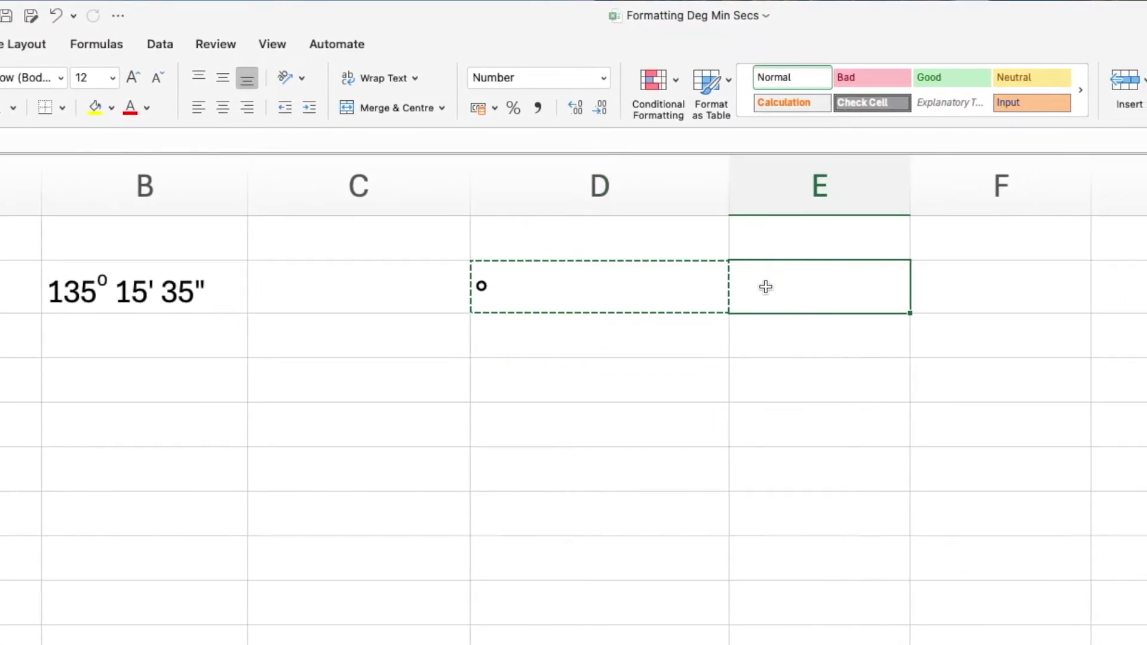
pyautogui.rightClick(757, 288)
pyautogui.moveTo(801, 361)
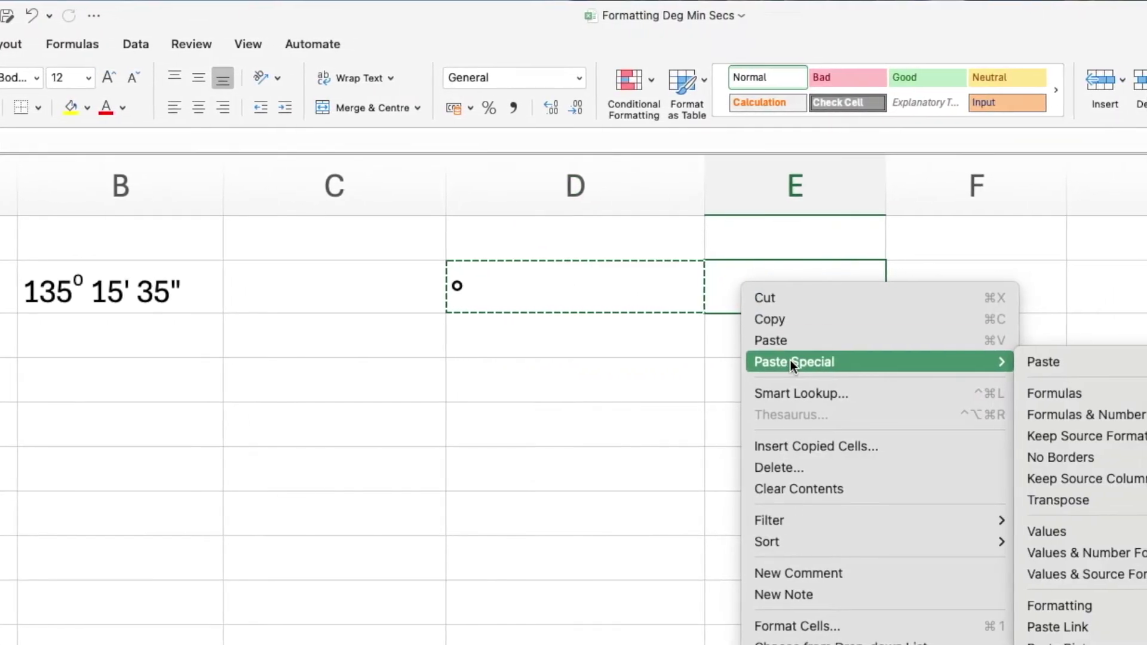
pyautogui.click(1021, 531)
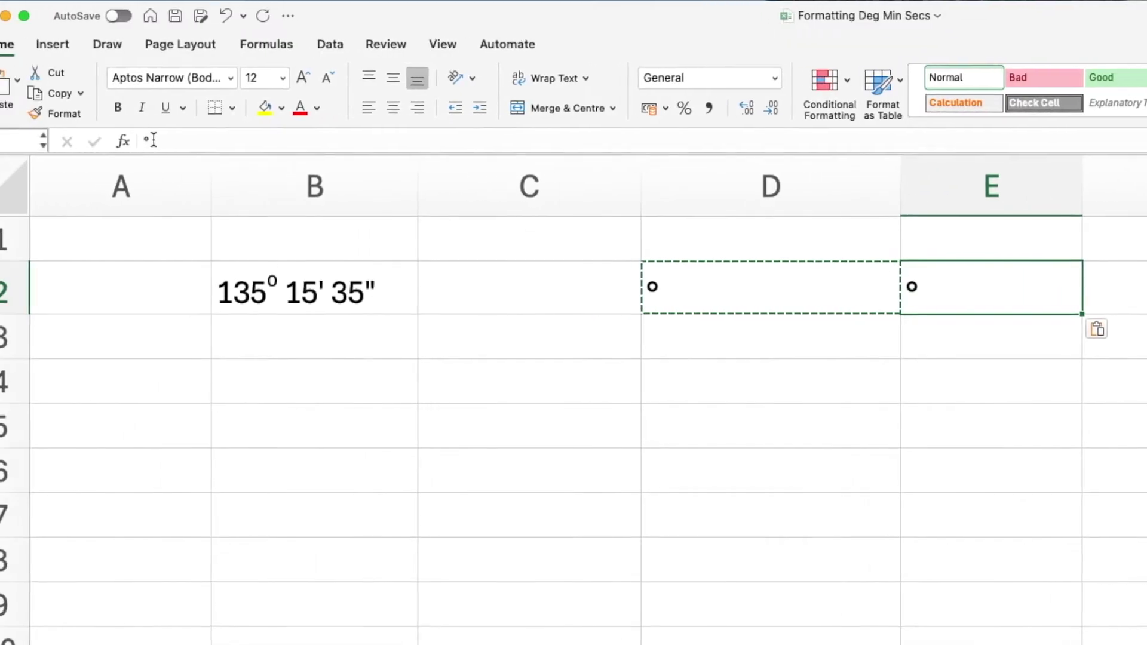
pyautogui.doubleClick(181, 139)
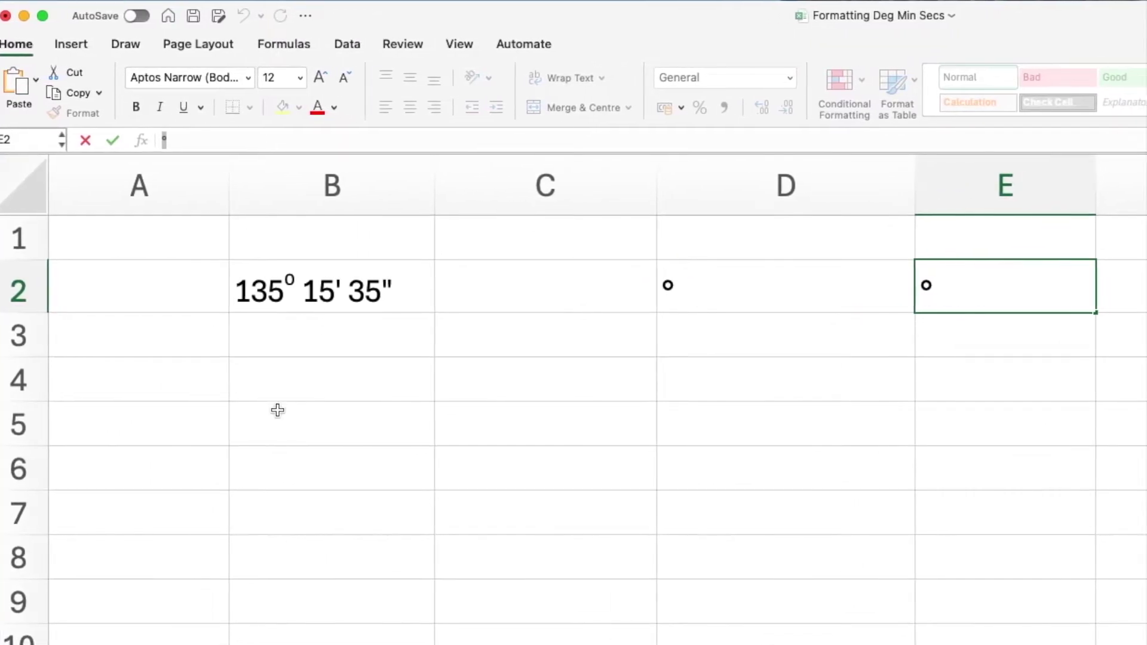
pyautogui.click(286, 389)
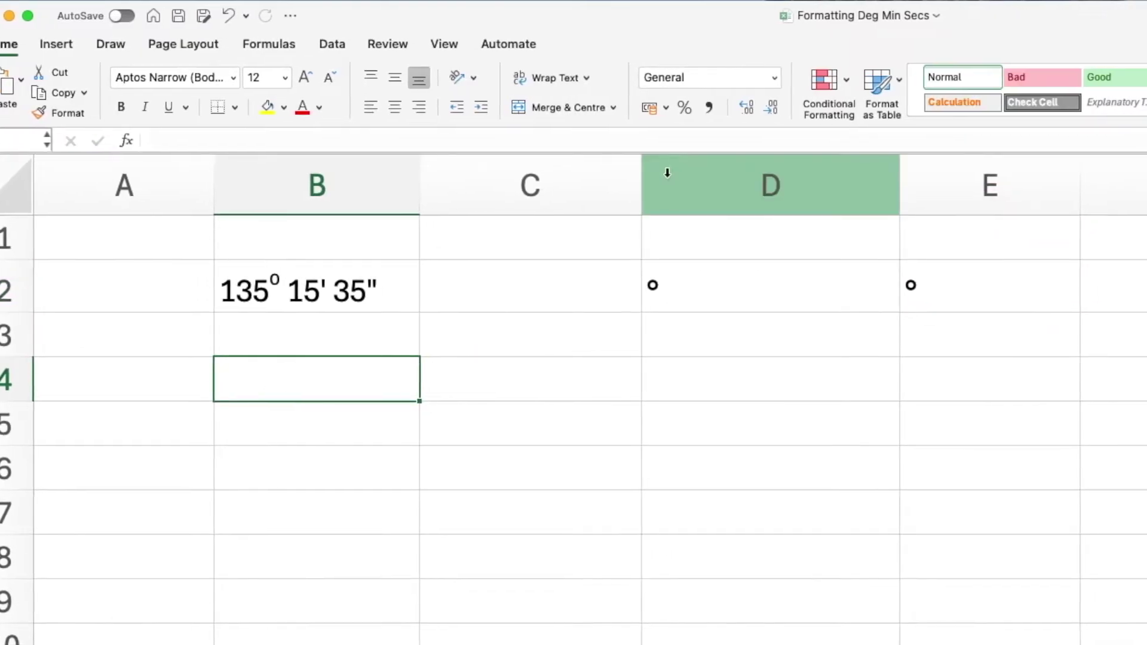
# Give B4 the custom number format [hh]° mm' ss.00" for degrees-minutes-seconds.
pyautogui.click(772, 79)
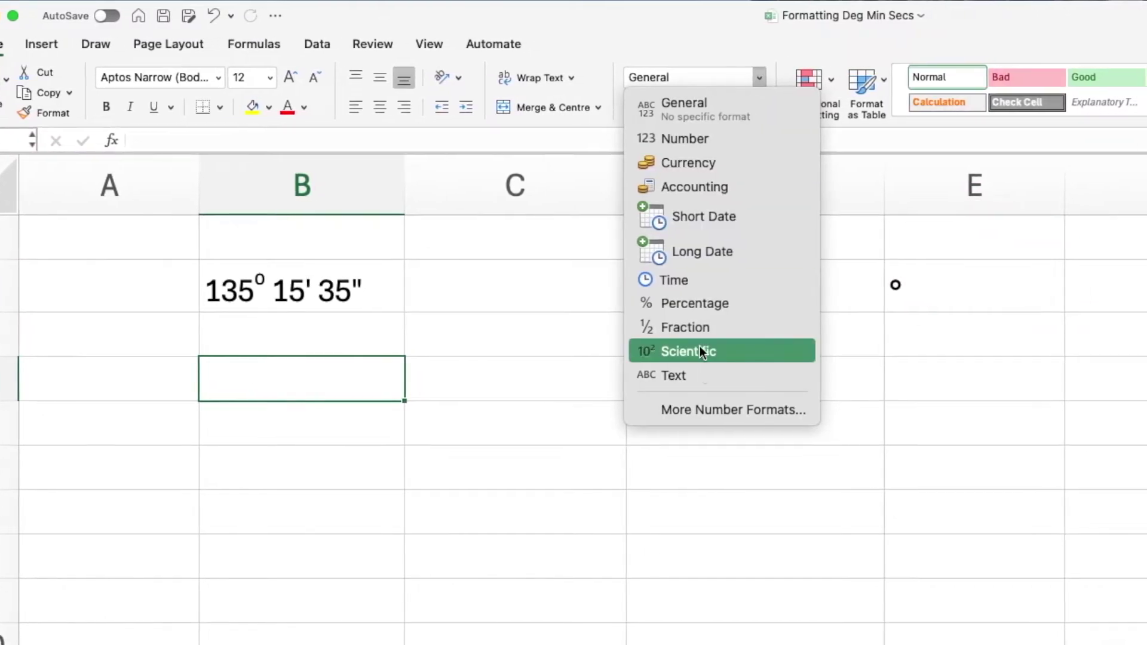
pyautogui.click(706, 412)
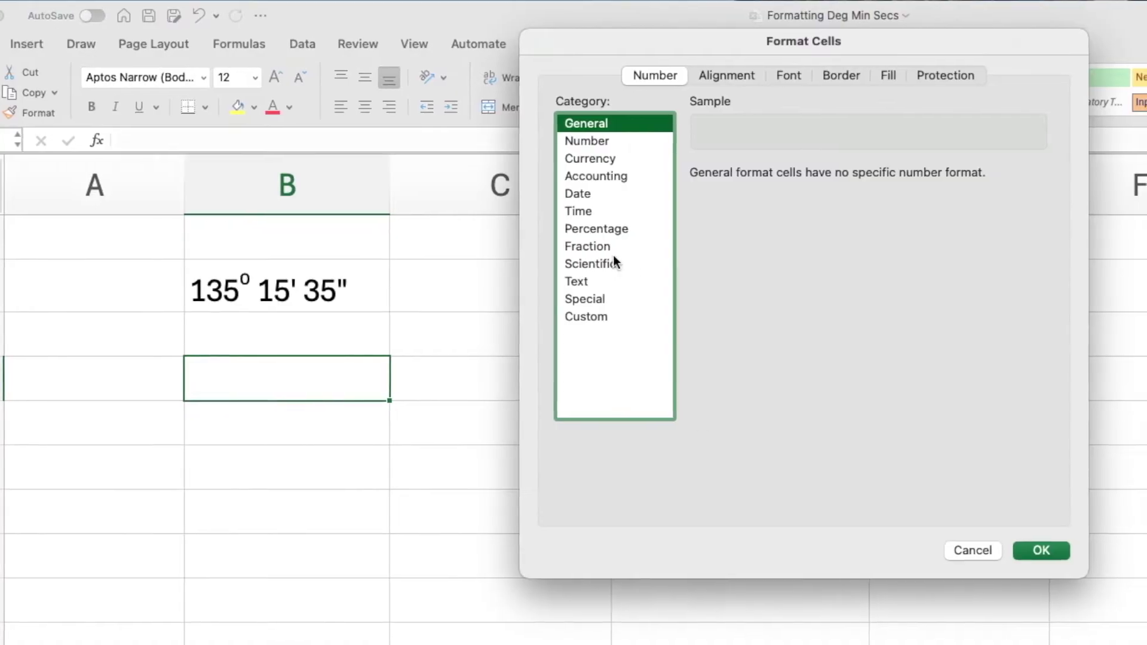
pyautogui.click(589, 318)
pyautogui.click(754, 198)
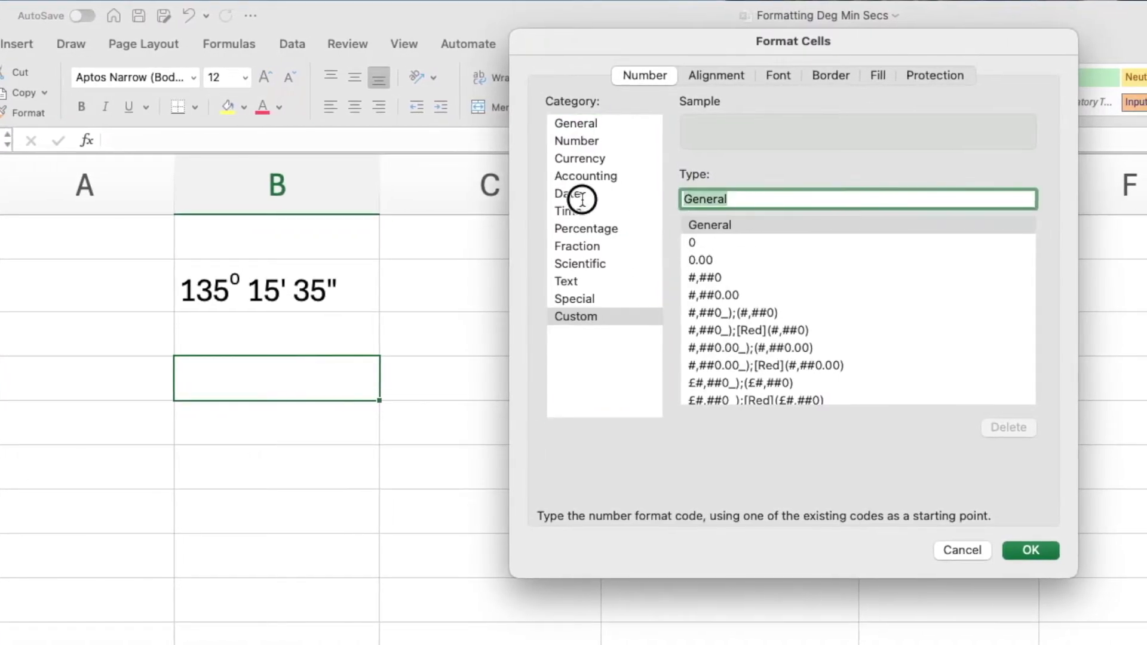
pyautogui.write('[')
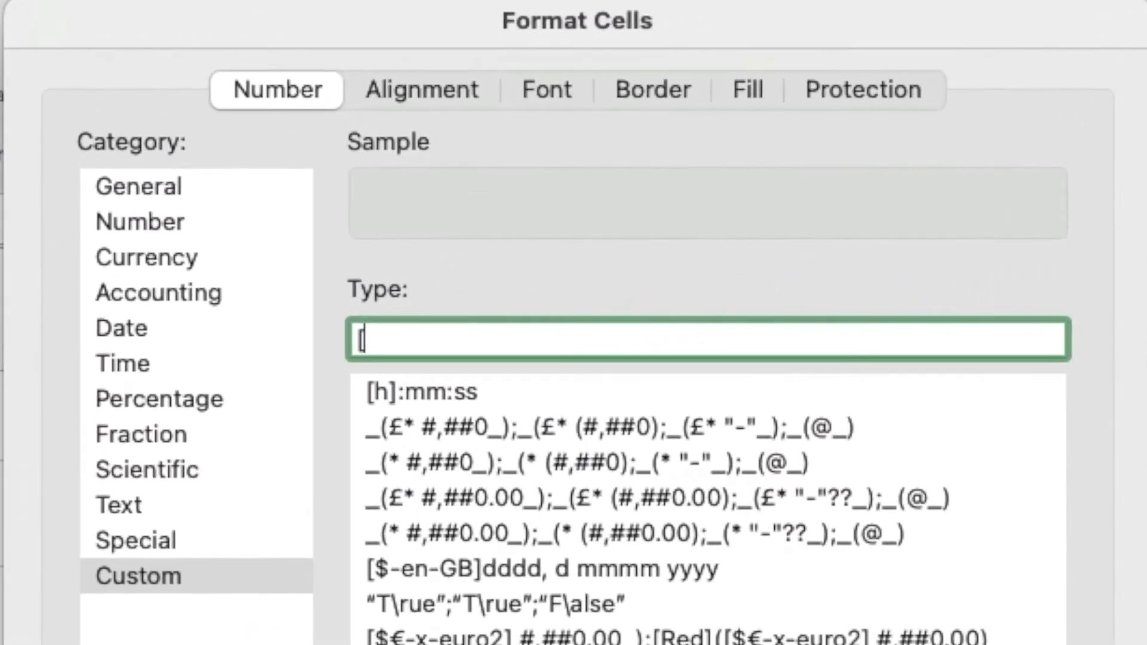
pyautogui.write('hh')
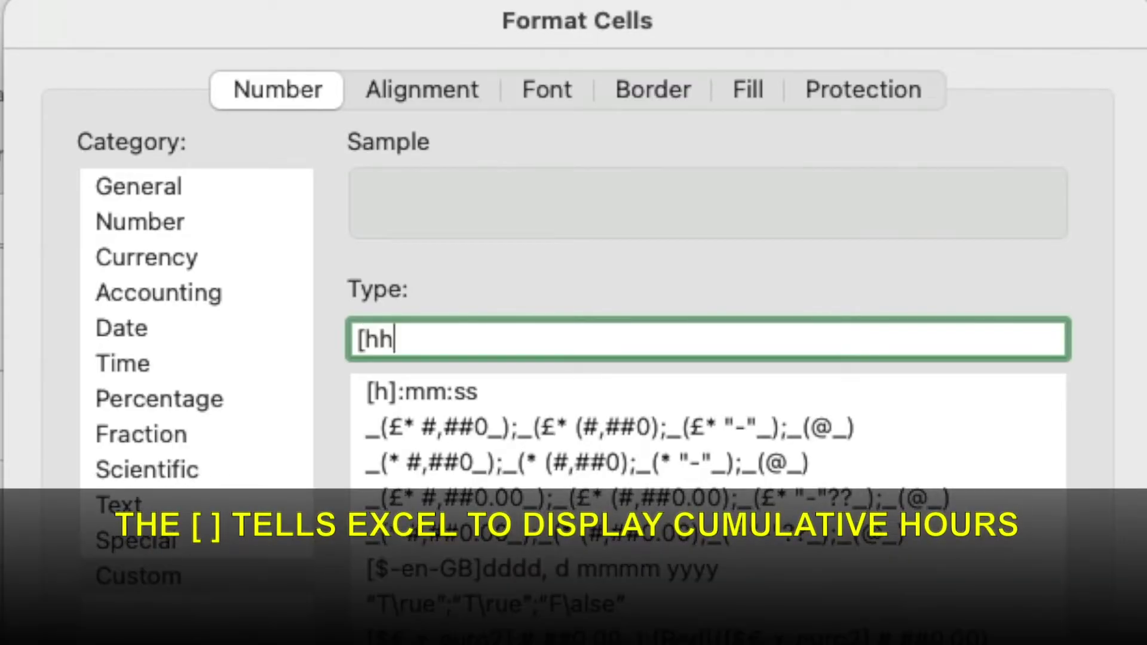
pyautogui.write(']')
pyautogui.write(':')
pyautogui.write(' mm')
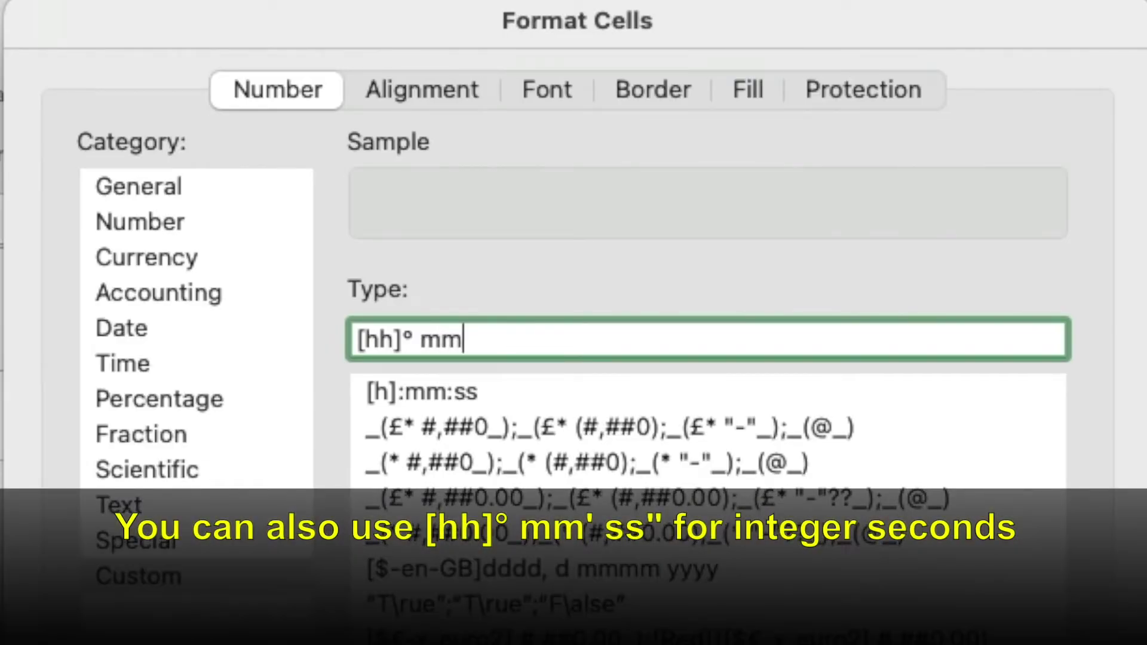
pyautogui.write("' ss")
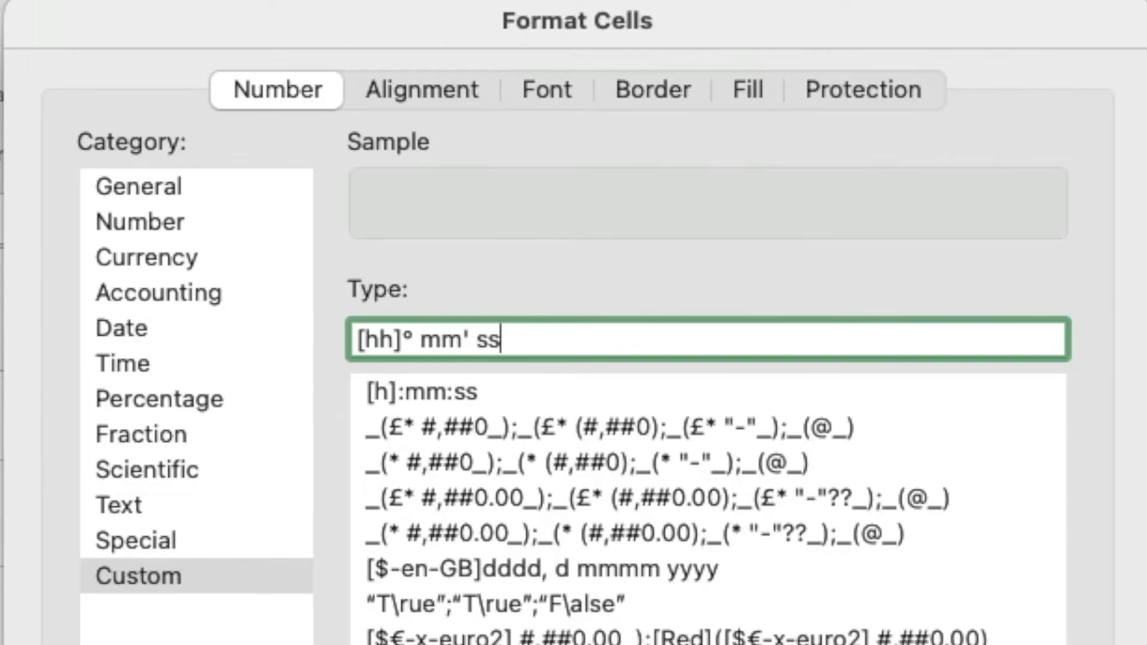
pyautogui.write('.00')
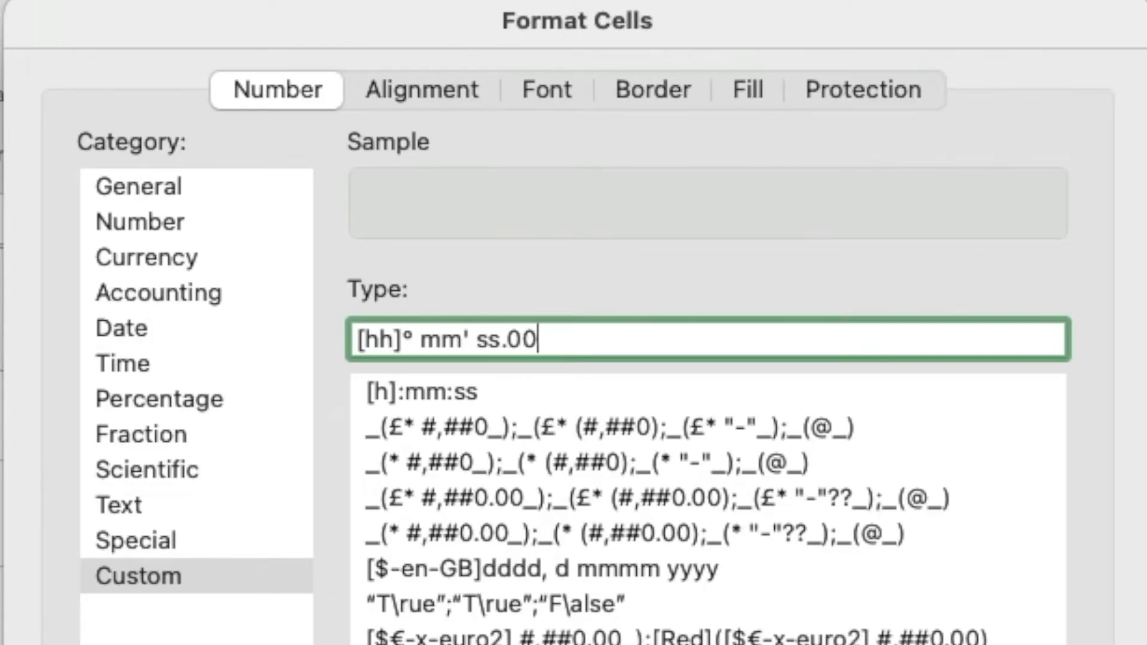
pyautogui.write('\\"')
pyautogui.click(1115, 549)
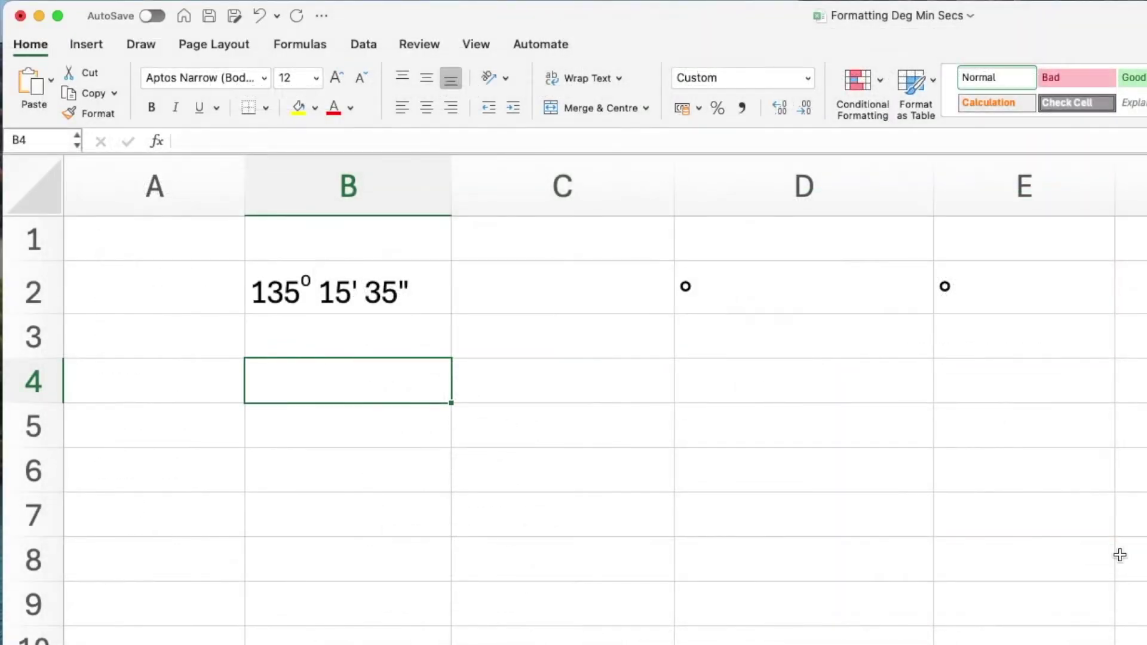
# Enter the angles 135:15:35 in B4 and 45:12:50 in B5.
pyautogui.click(307, 390)
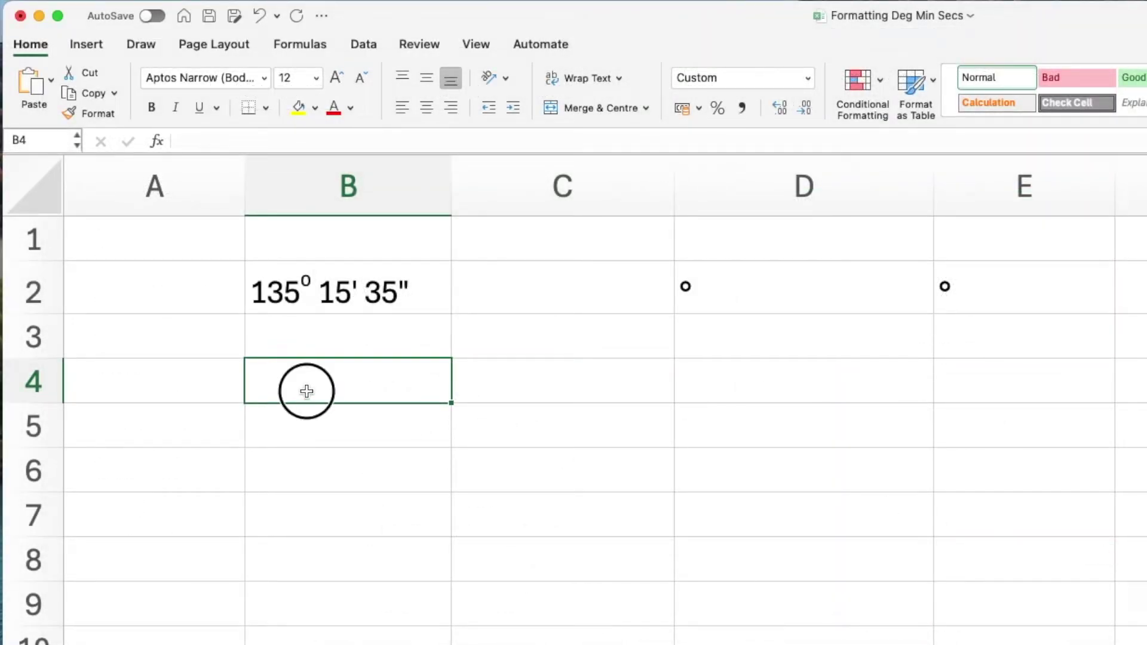
pyautogui.write('1')
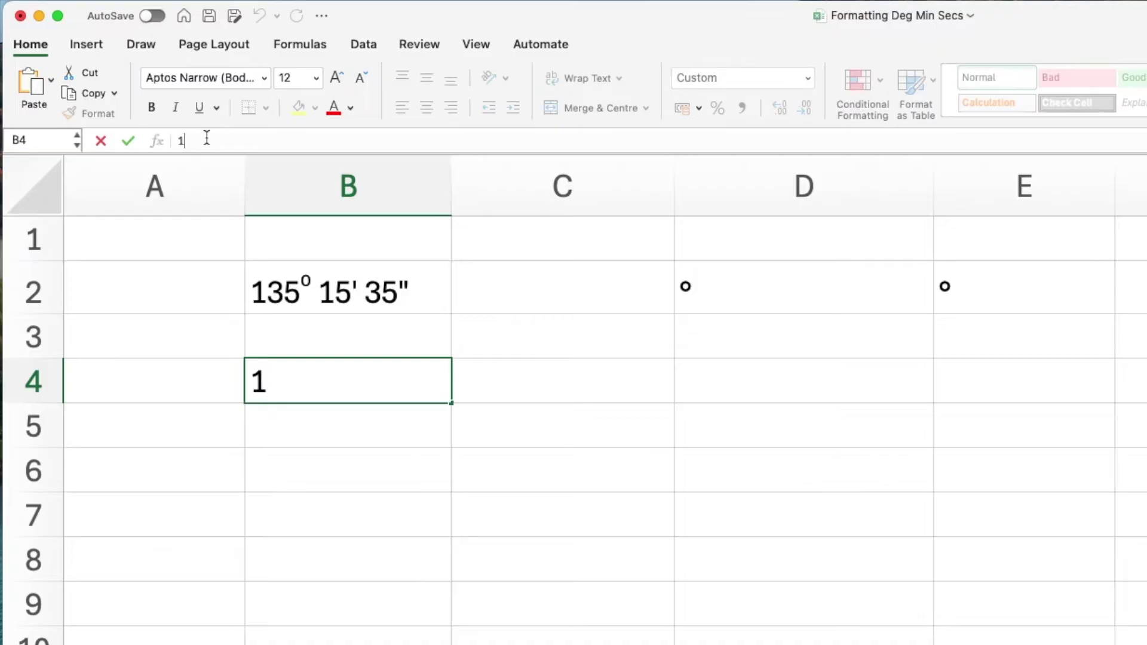
pyautogui.write('35:15')
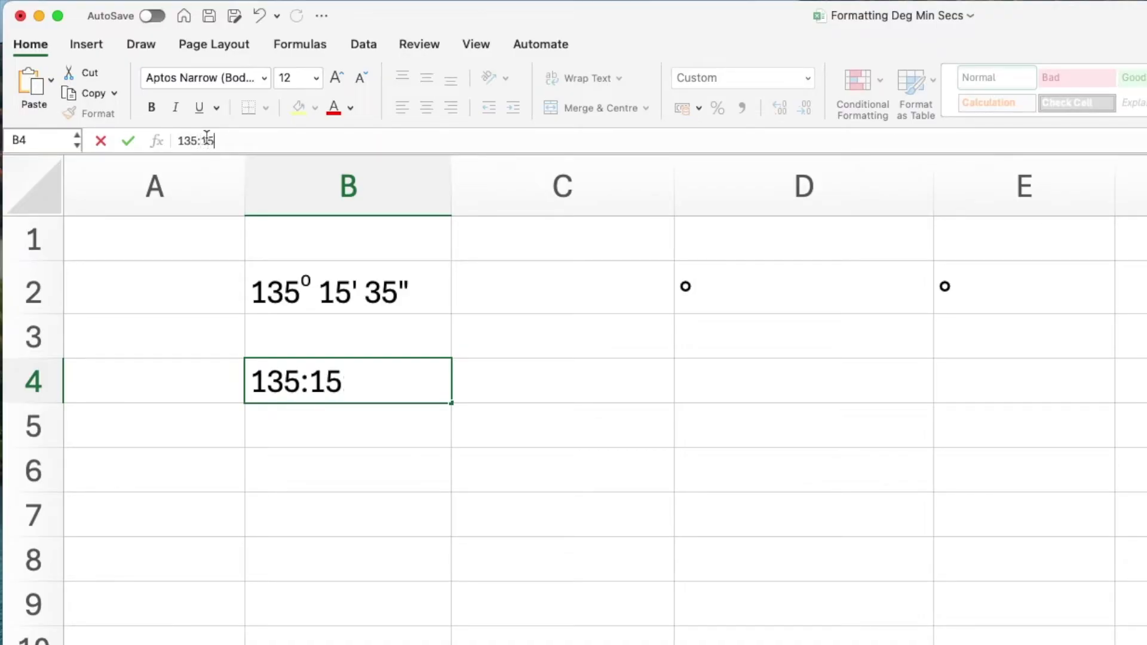
pyautogui.write(':35')
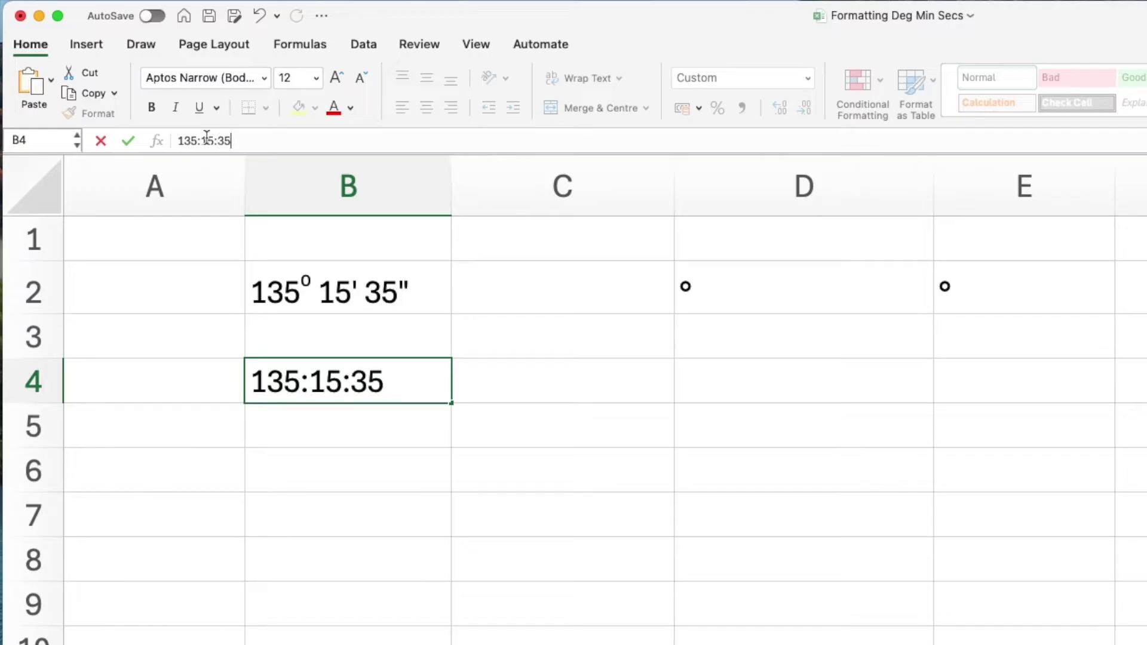
pyautogui.press('Return')
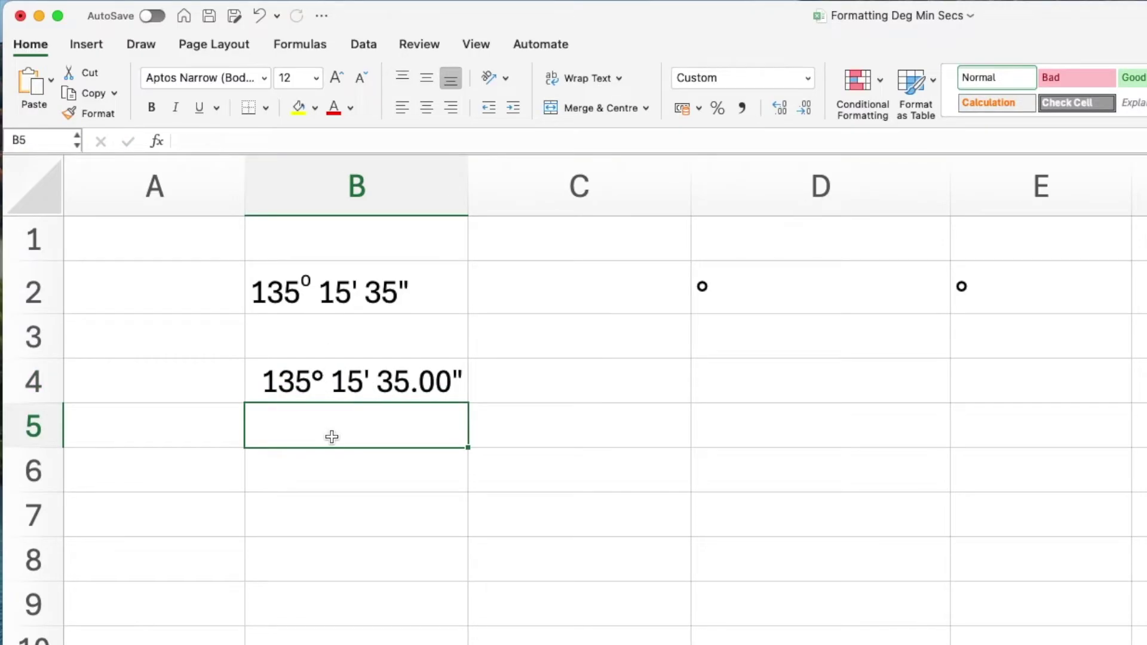
pyautogui.write('45:')
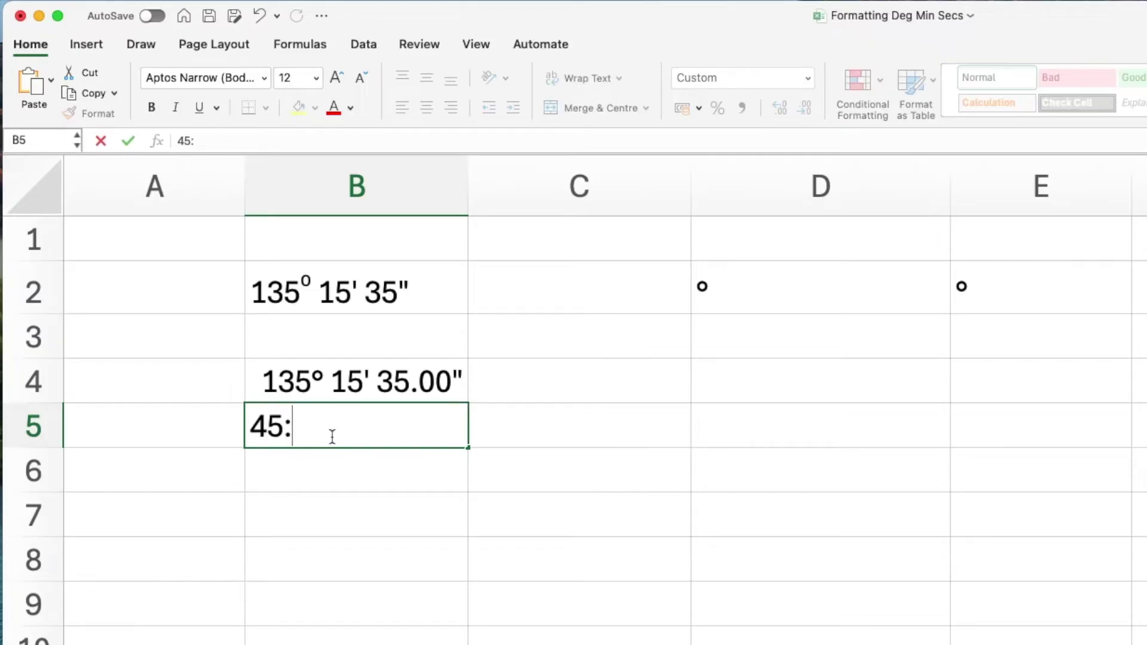
pyautogui.write('12:')
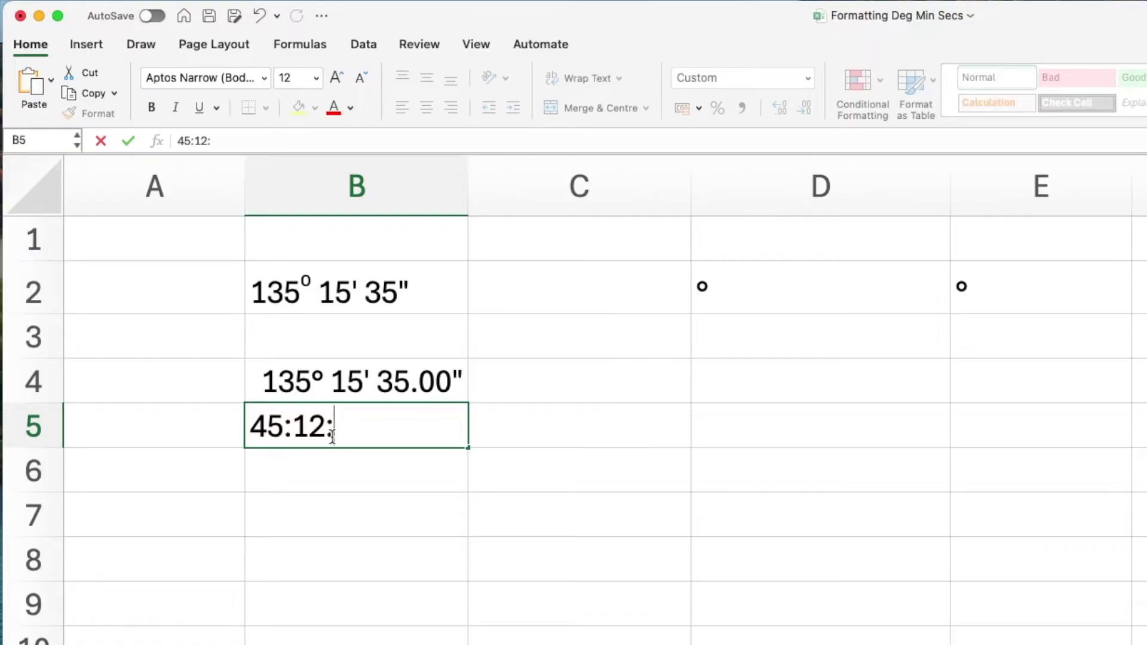
pyautogui.write('50')
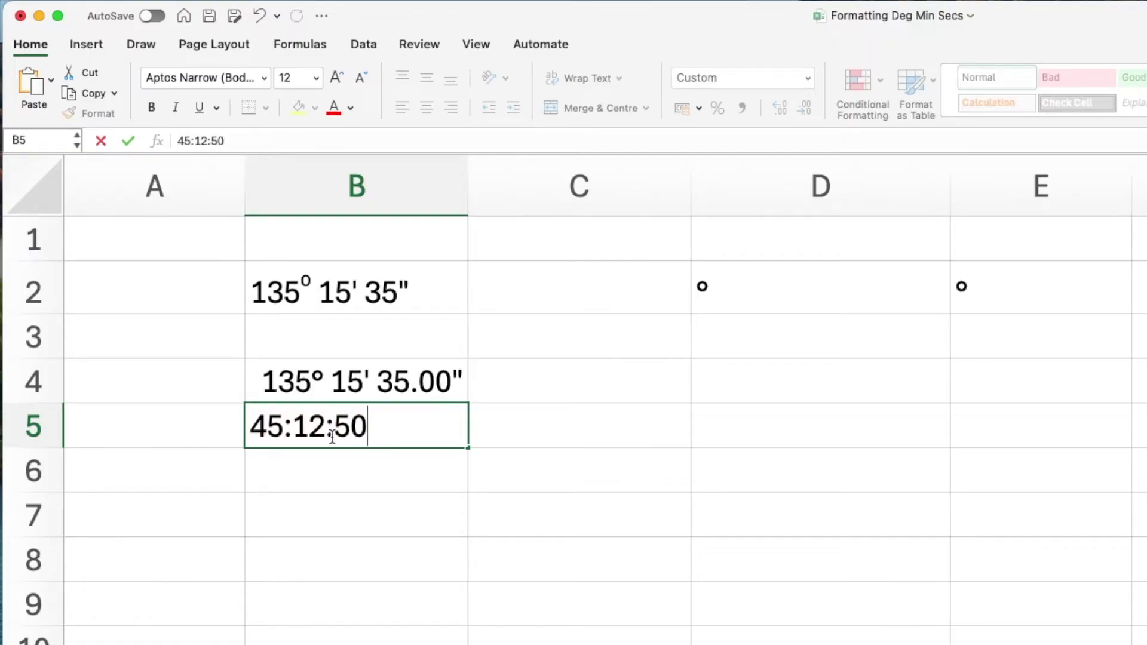
pyautogui.press('Return')
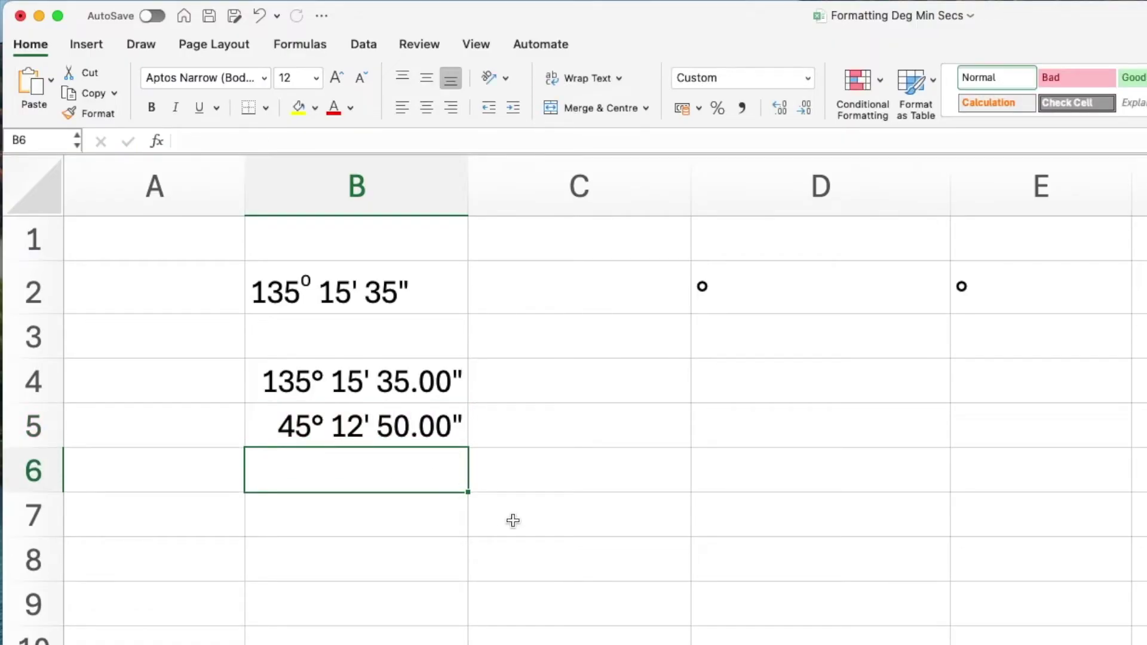
pyautogui.click(513, 521)
# Enter =B4+B5 in C7 and =B4-B5 in C8 for the angle sum and difference.
pyautogui.write('=')
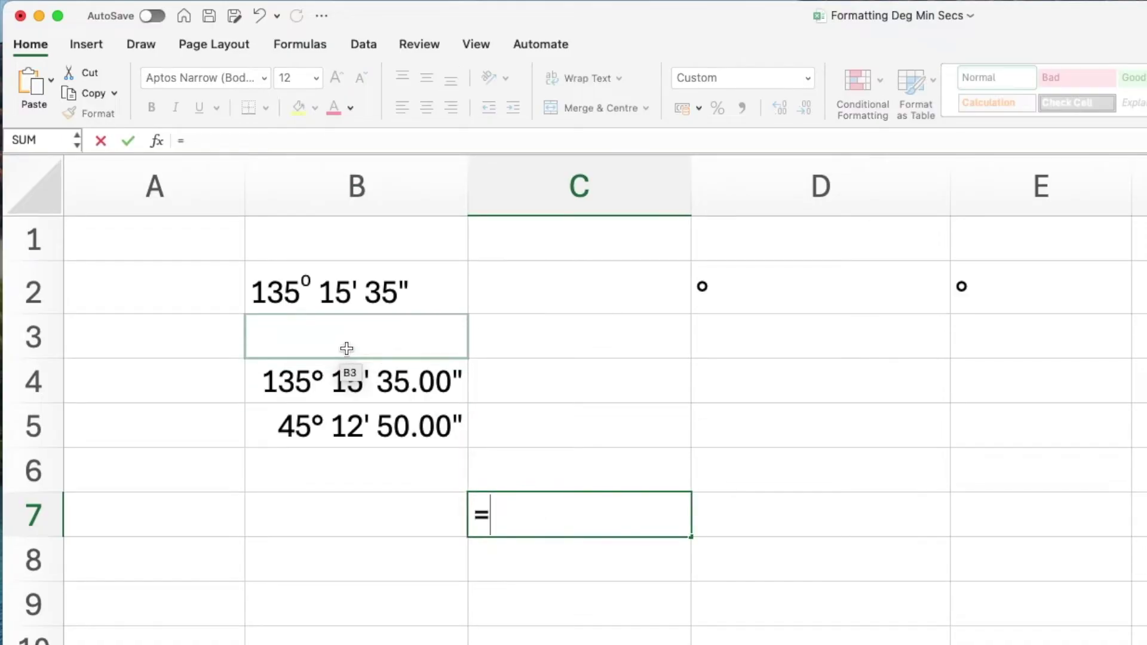
pyautogui.click(352, 375)
pyautogui.write('+')
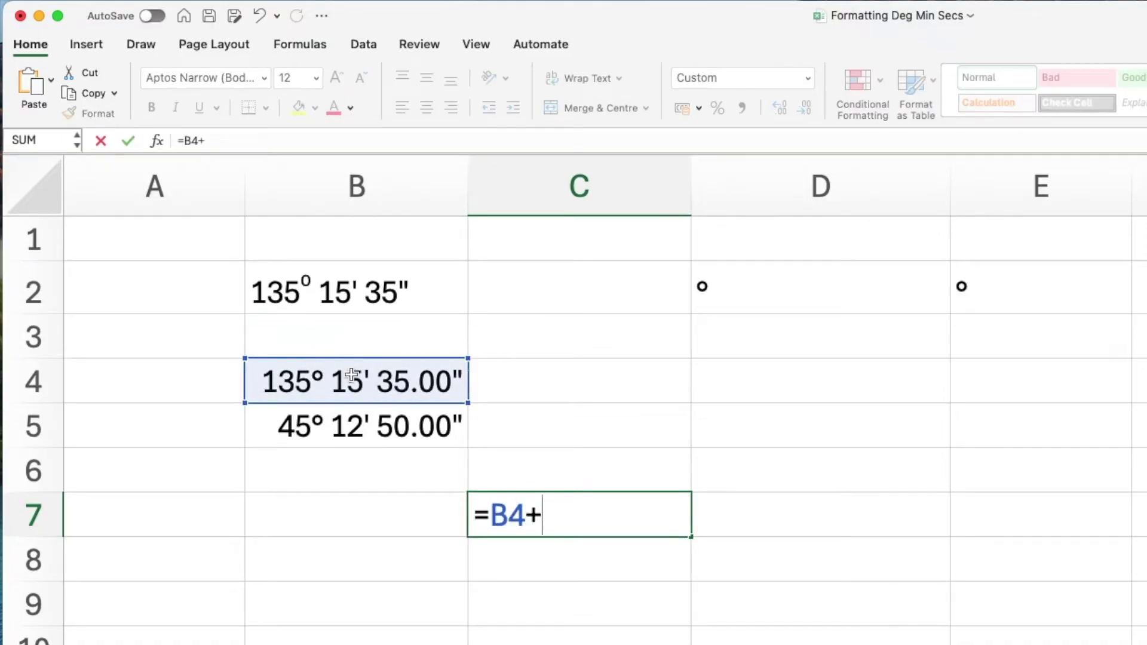
pyautogui.click(361, 432)
pyautogui.press('Return')
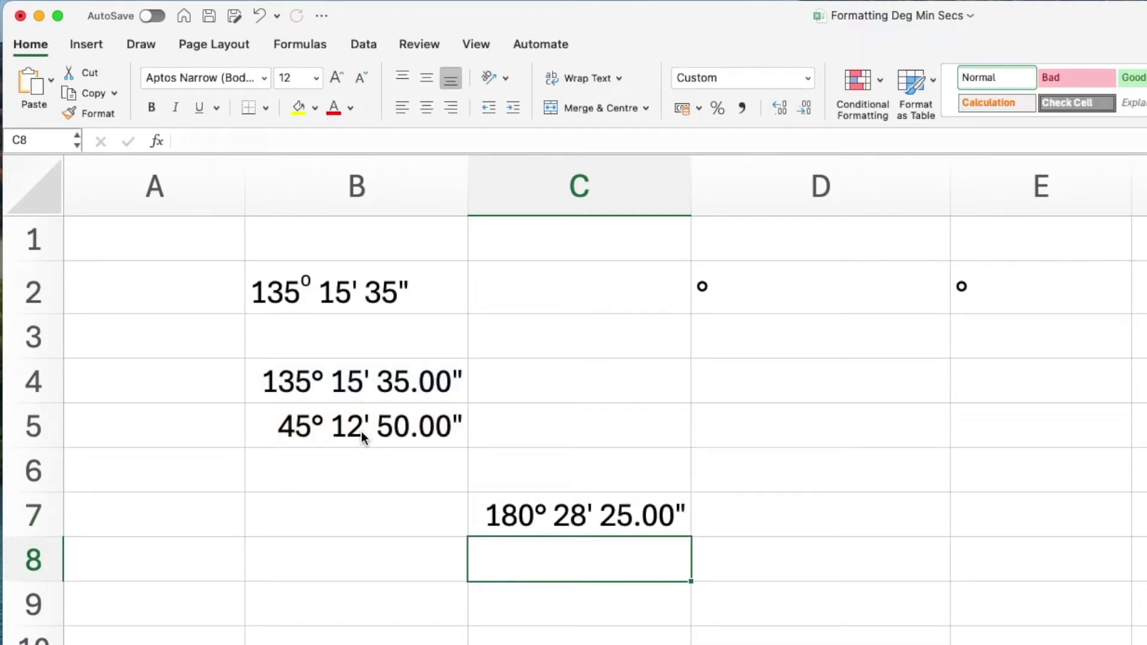
pyautogui.write('=')
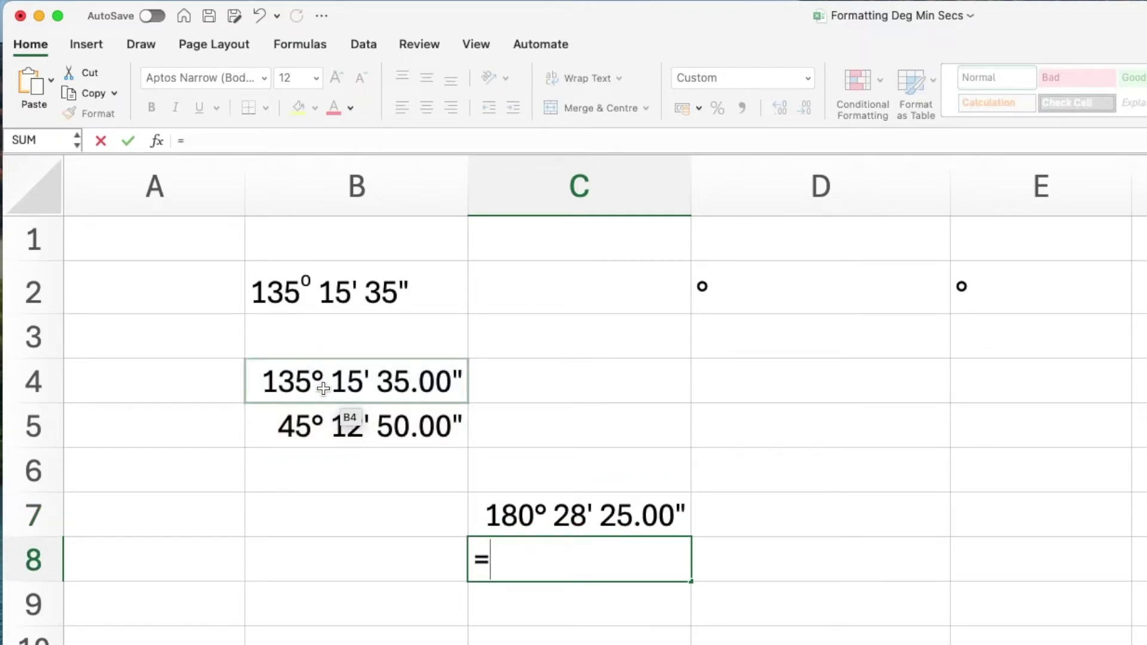
pyautogui.click(323, 389)
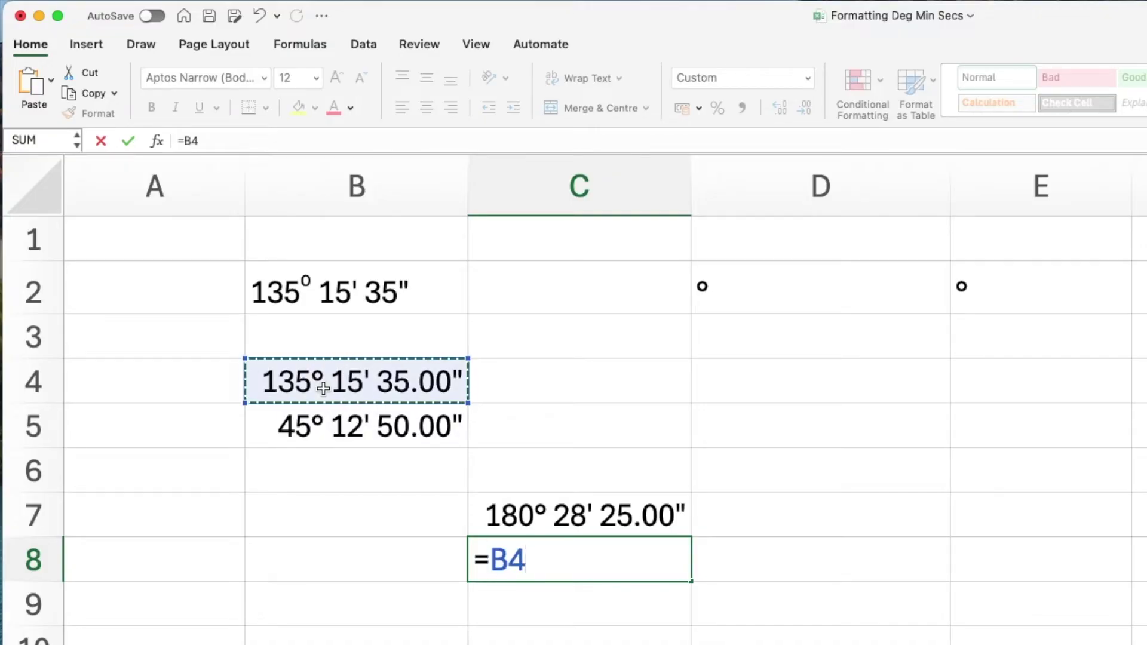
pyautogui.write('-')
pyautogui.click(330, 426)
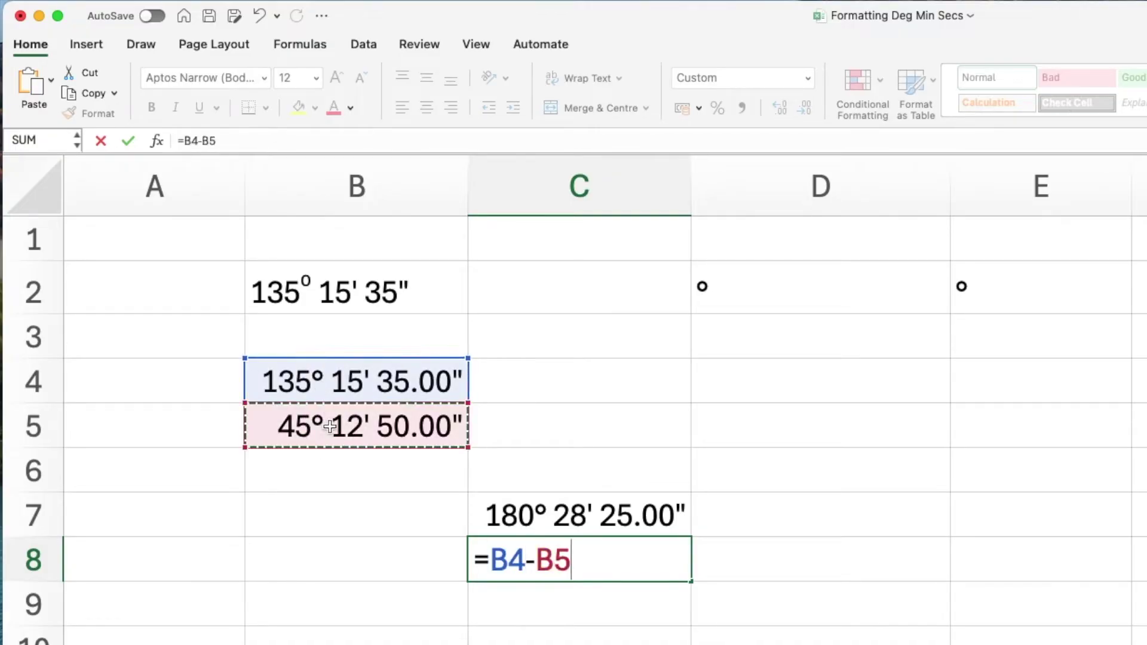
pyautogui.press('Return')
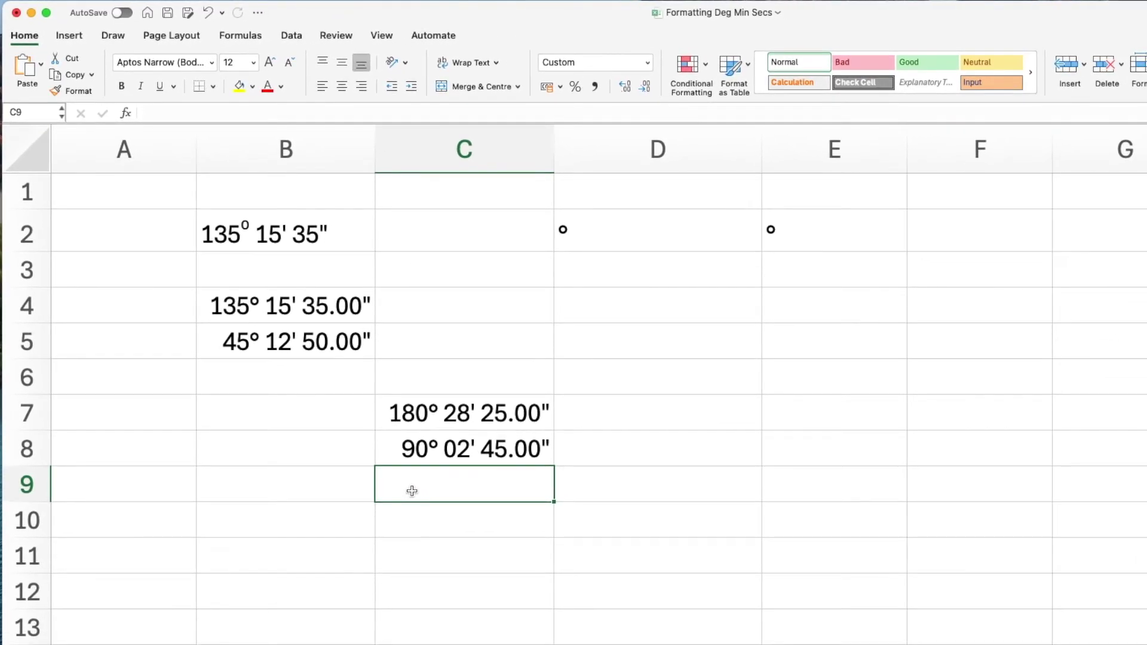
# Enter =B4*2 in C9 and =B5/4 in C10 to double and quarter the angles.
pyautogui.write('=')
pyautogui.click(302, 307)
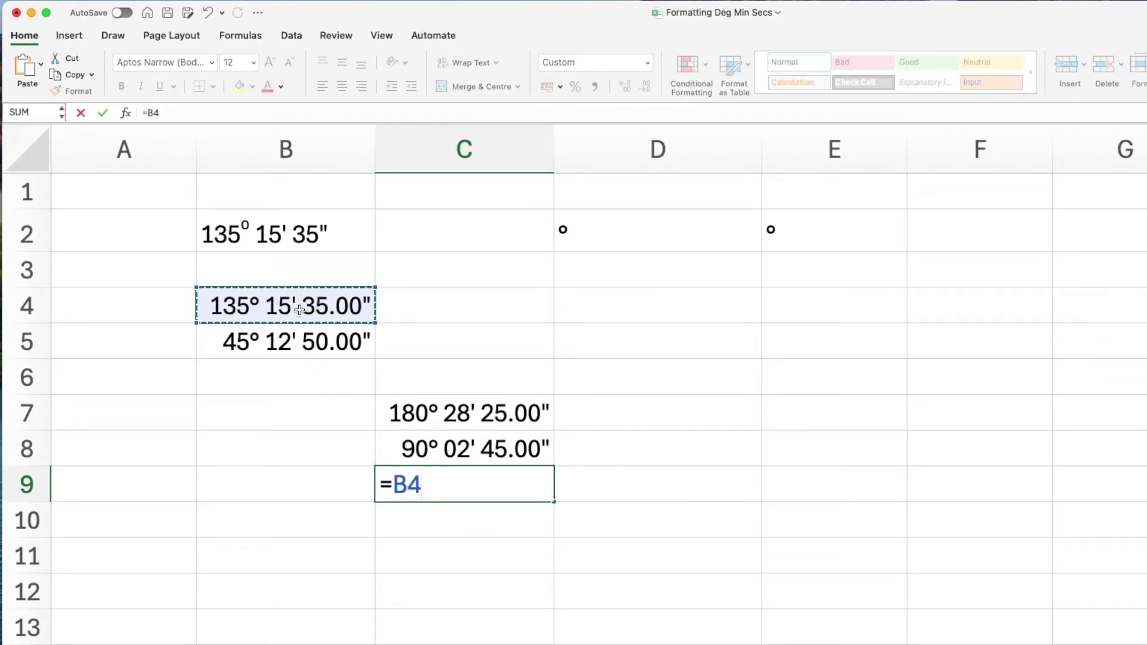
pyautogui.write('*2')
pyautogui.press('Return')
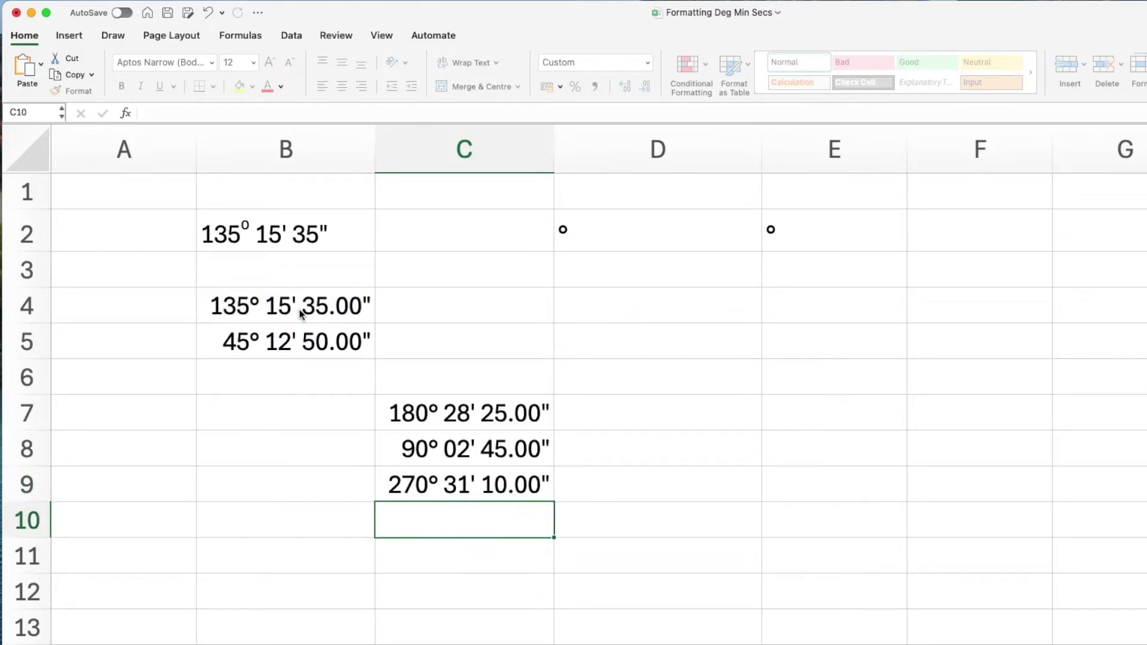
pyautogui.write('=')
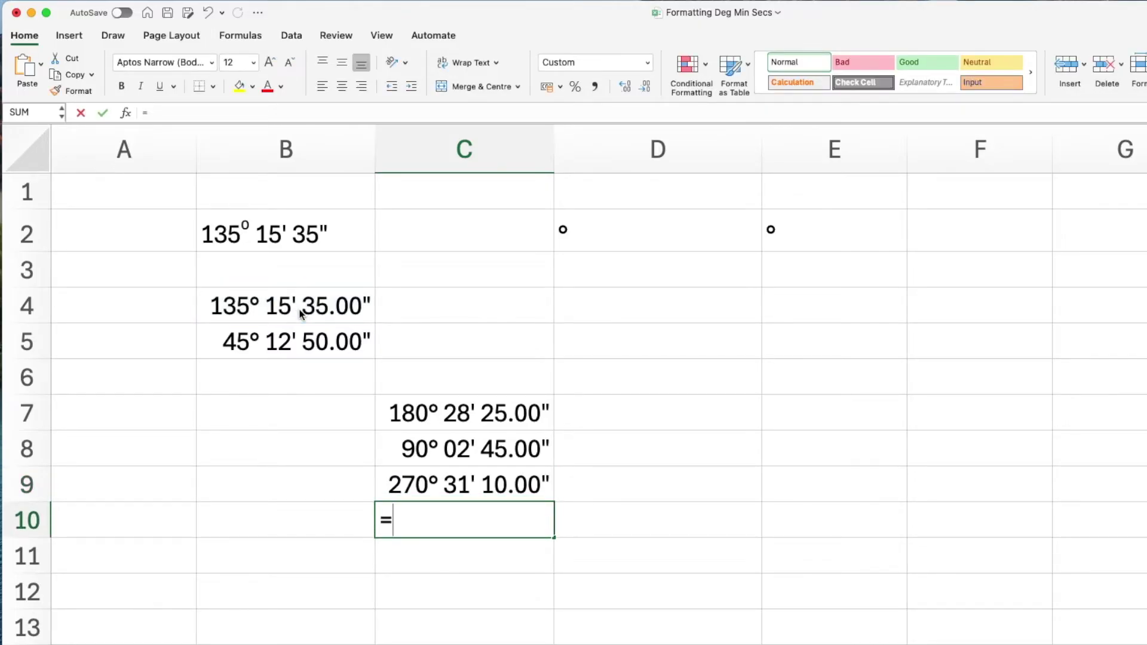
pyautogui.click(290, 348)
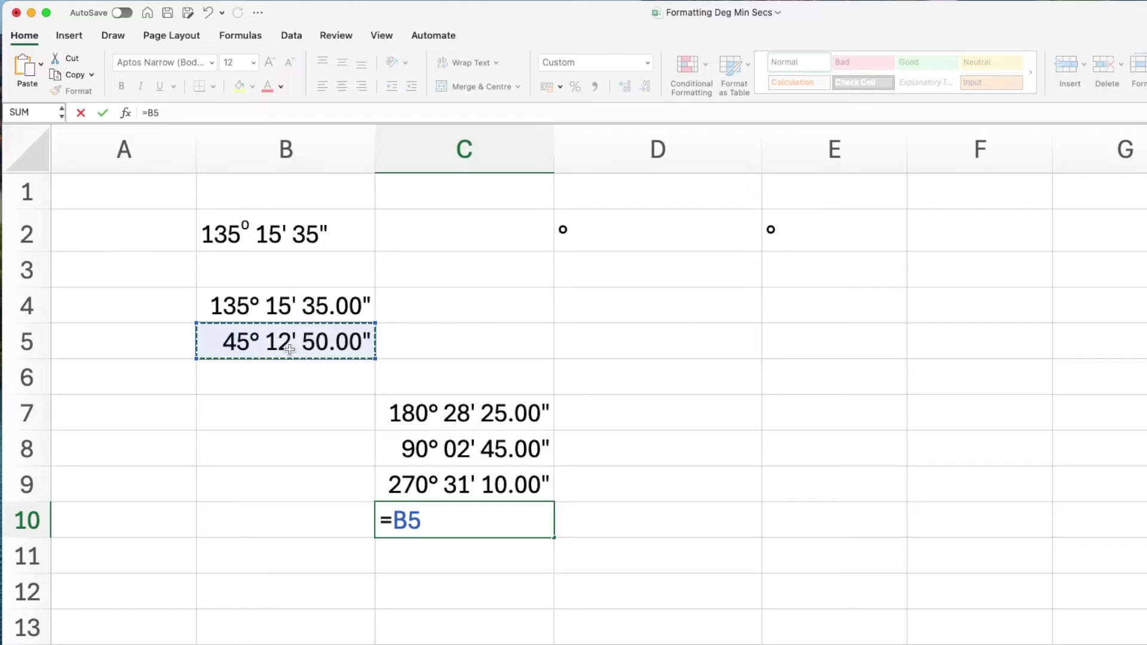
pyautogui.write('/4')
pyautogui.press('Return')
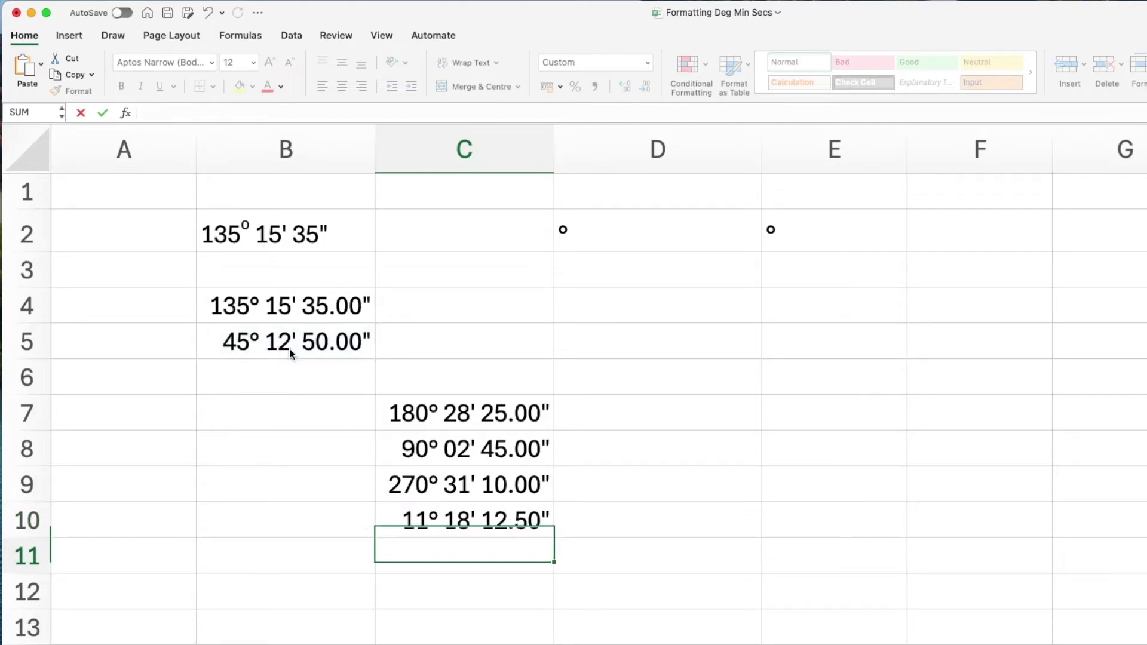
# Enter =B4+180 in C12, which displays 4455° 15' 35.00".
pyautogui.press('Return')
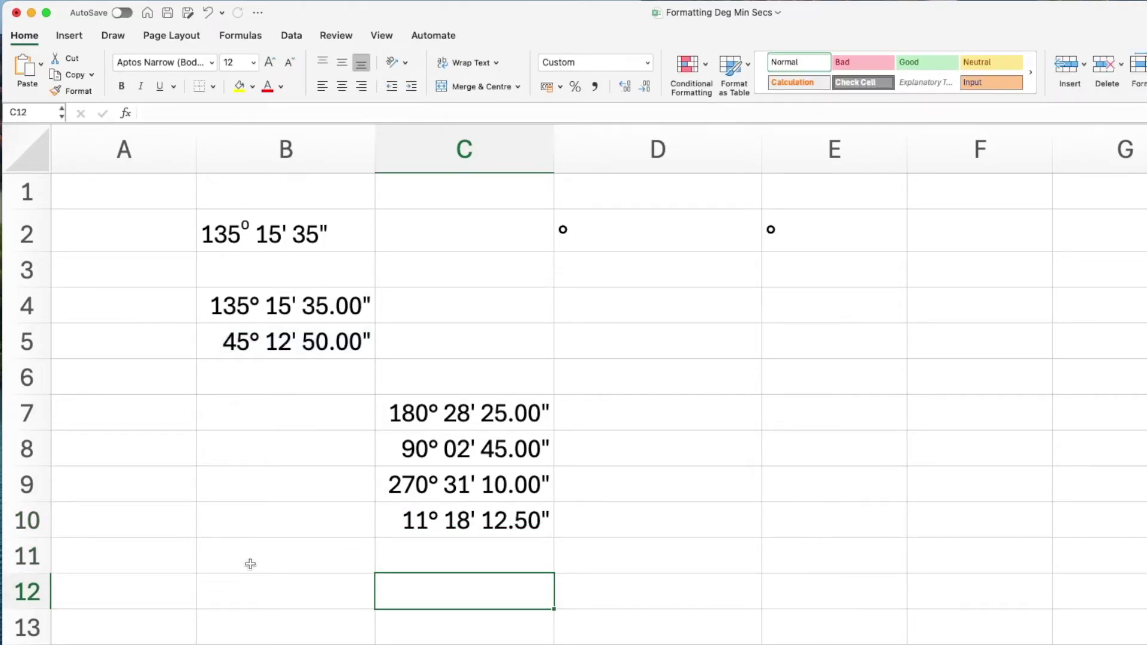
pyautogui.write('=')
pyautogui.click(267, 309)
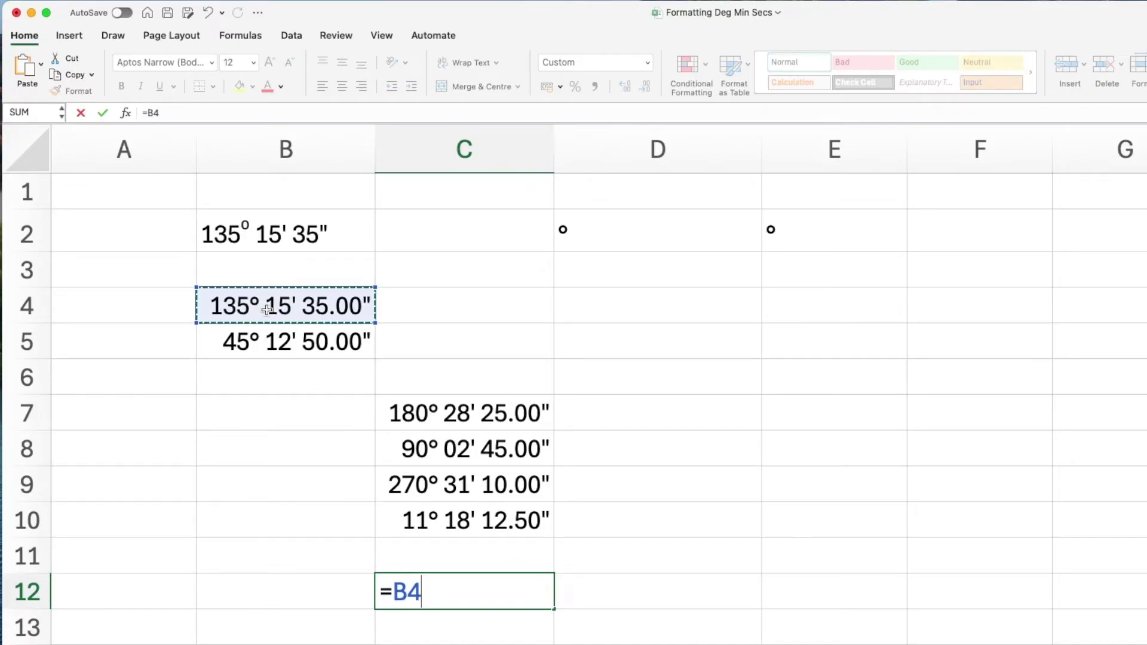
pyautogui.write('+180')
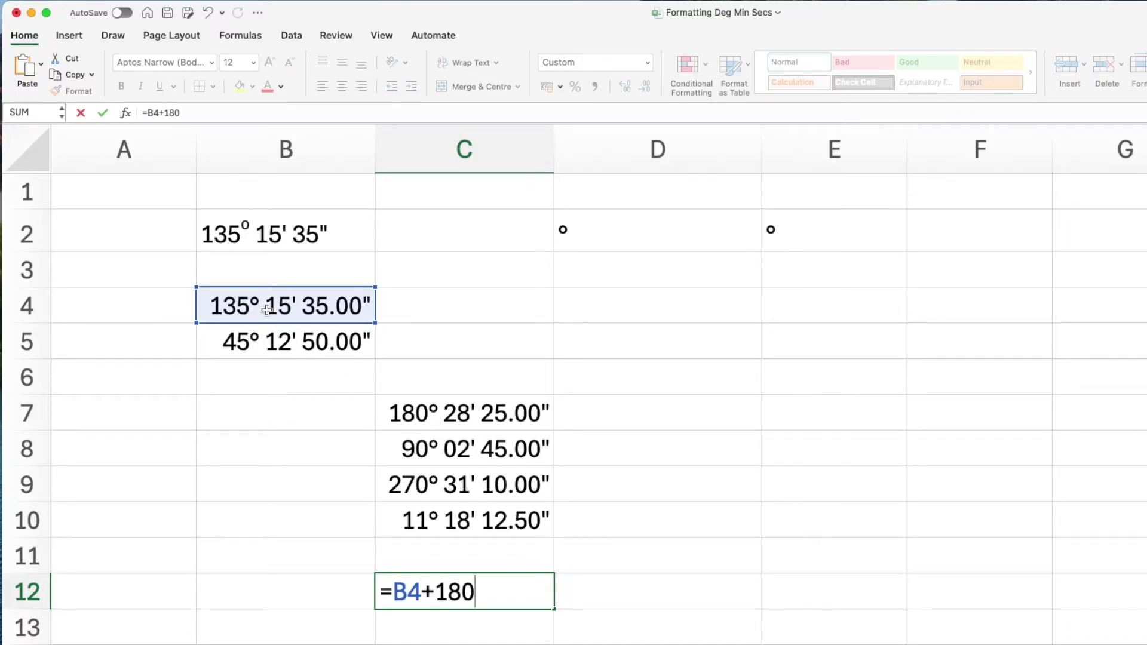
pyautogui.press('Return')
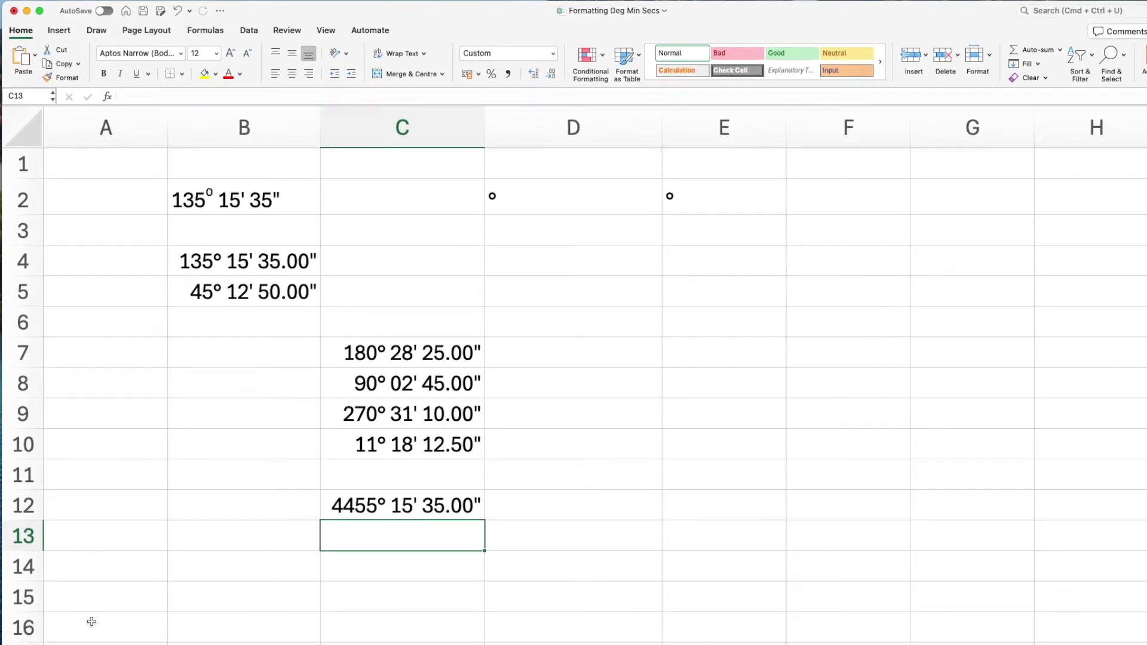
# Enter the 180° angle 180:0:0 in B13.
pyautogui.click(200, 541)
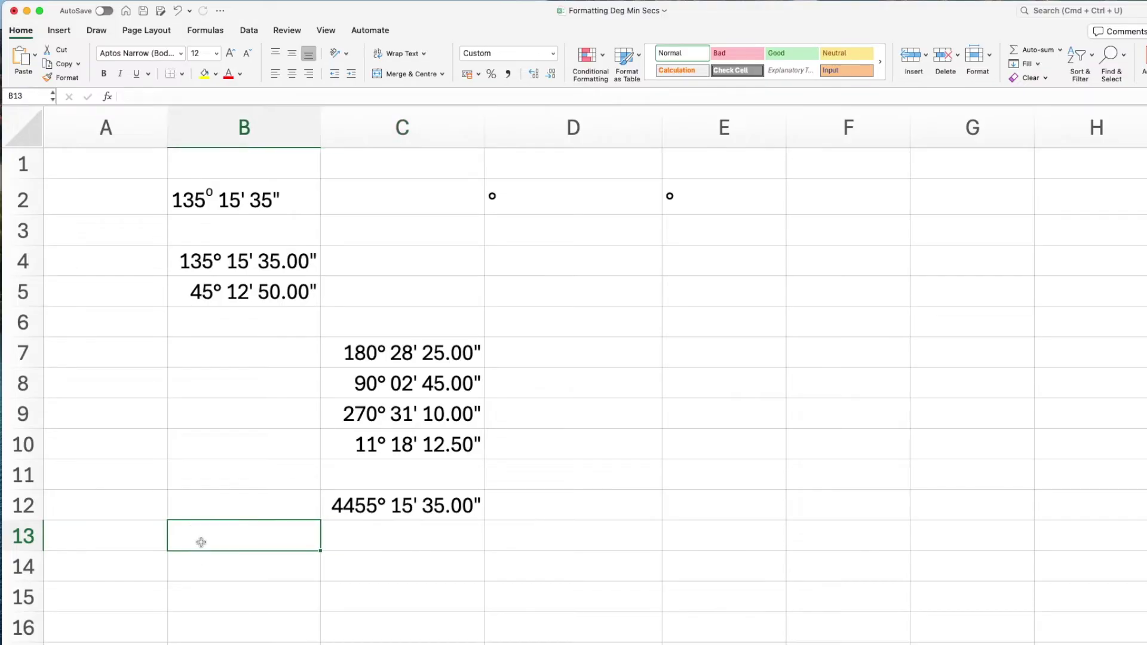
pyautogui.write('180:')
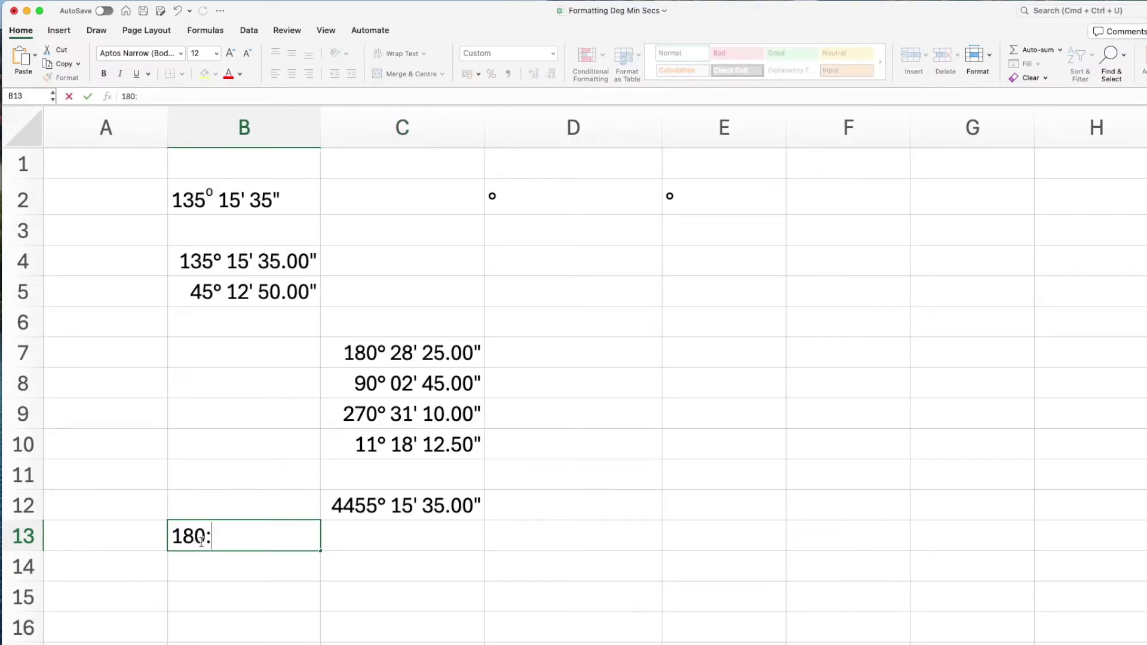
pyautogui.write('0:0')
pyautogui.press('Return')
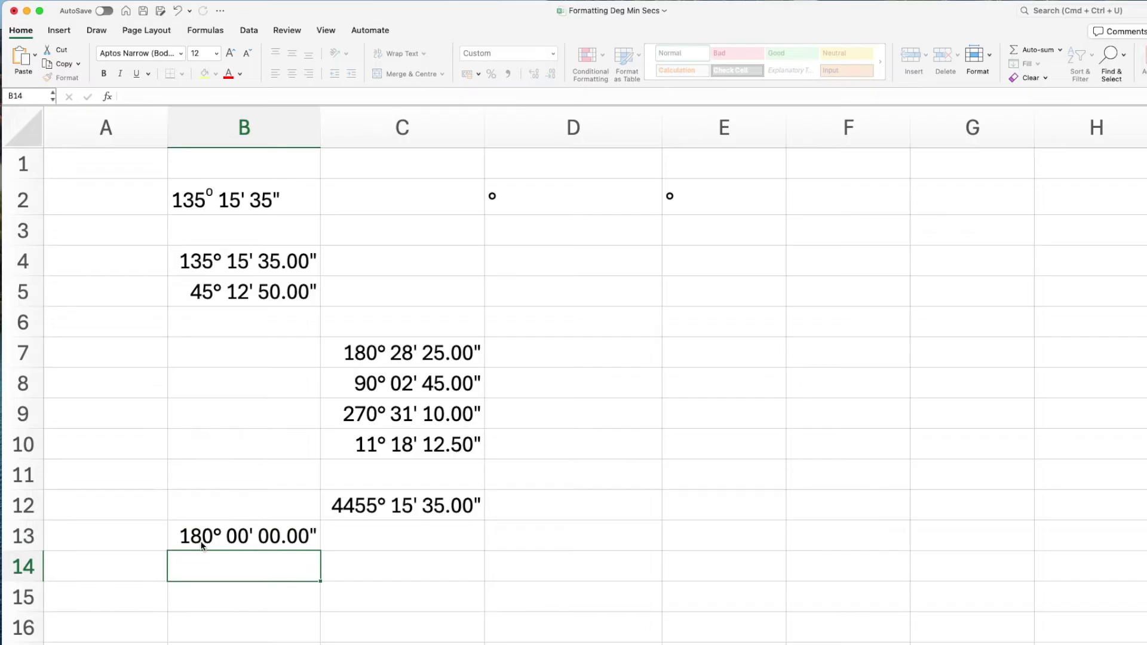
# Enter =B4+B13 in C13 to get 315° 15' 35.00".
pyautogui.click(353, 539)
pyautogui.write('=')
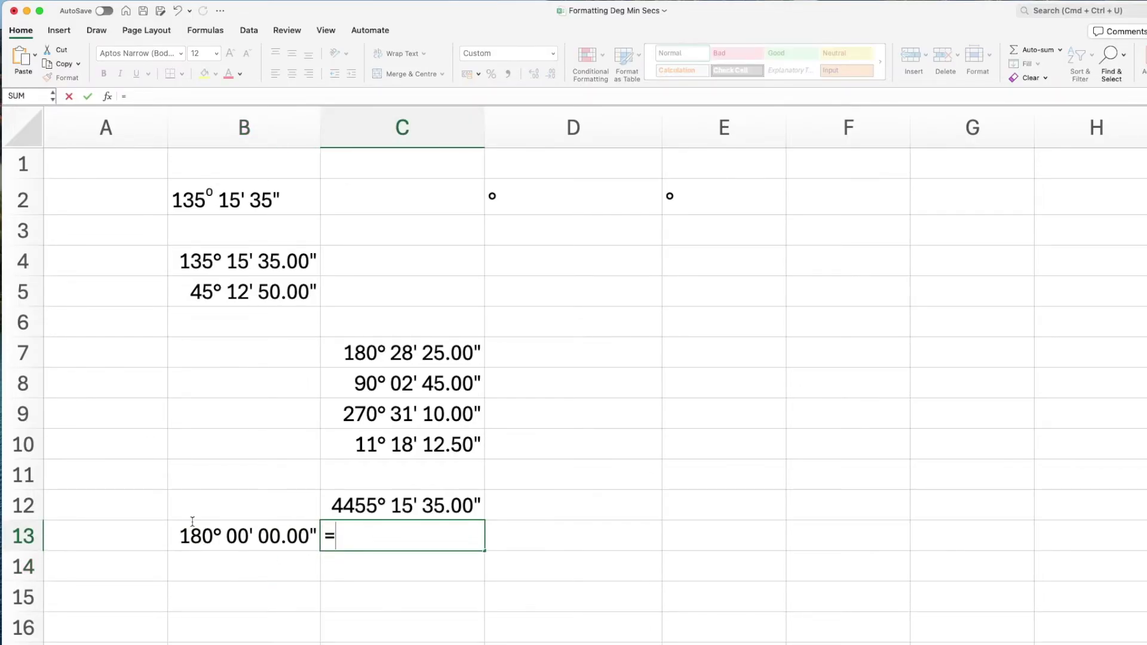
pyautogui.click(196, 270)
pyautogui.write('+')
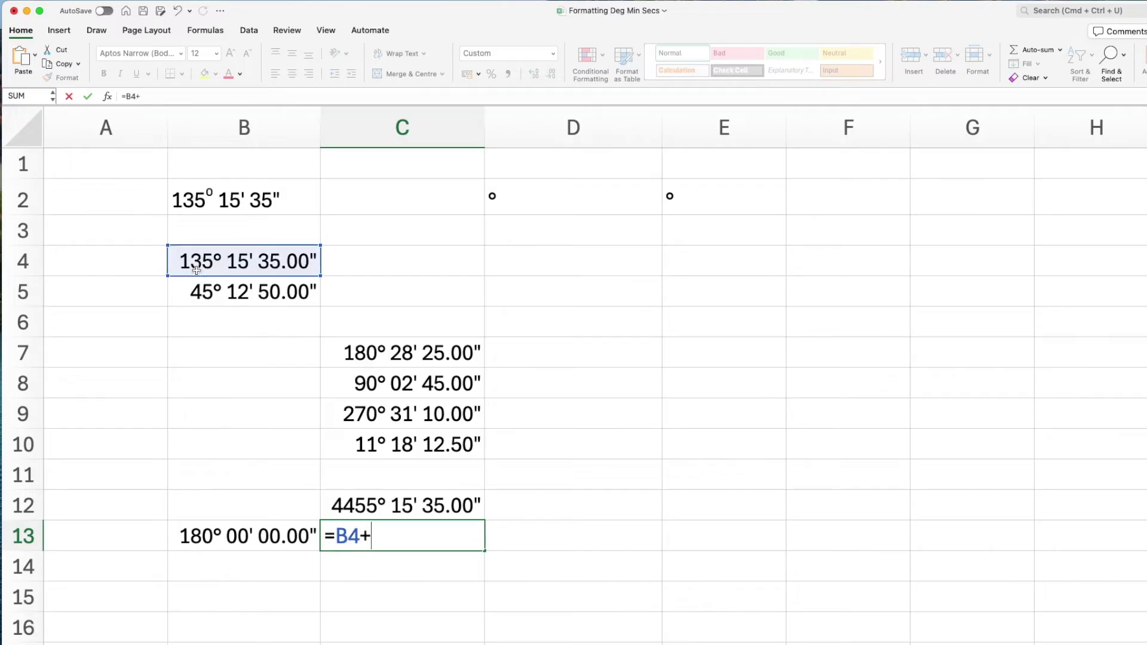
pyautogui.click(261, 536)
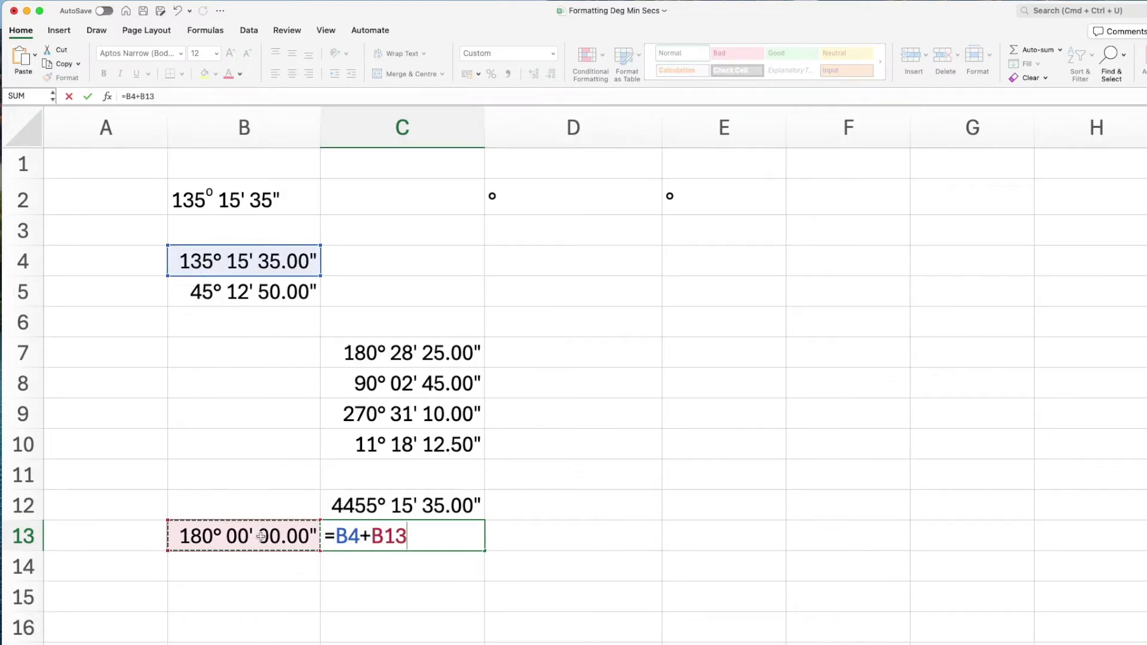
pyautogui.press('Return')
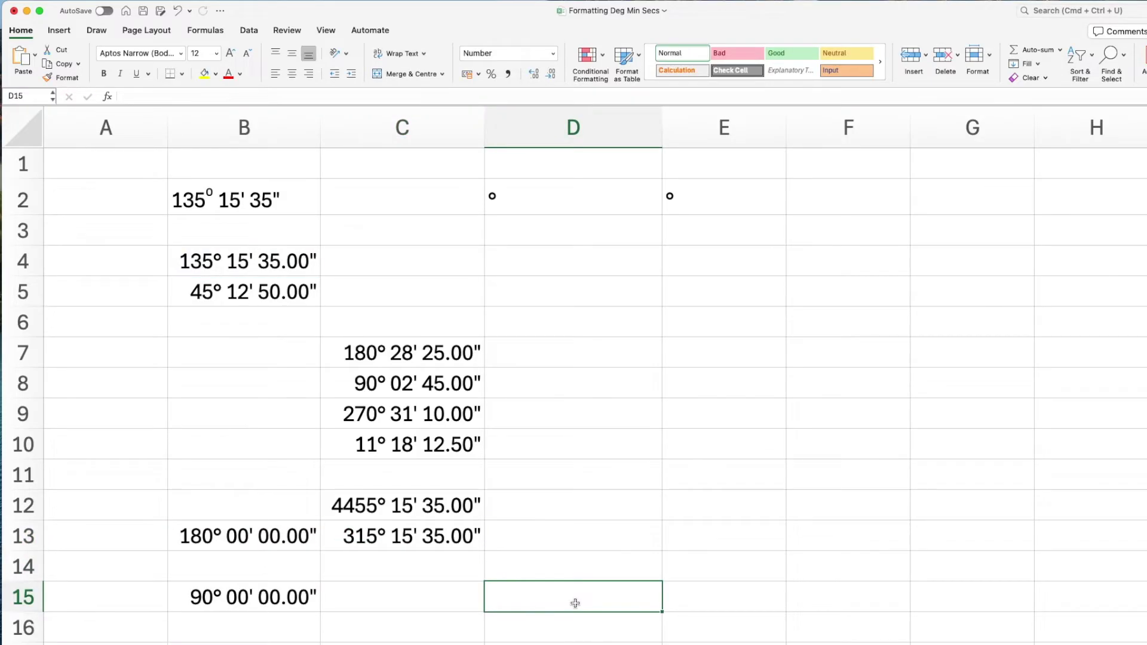
# Enter =SIN(B15) in D15, which returns -0.57156131874.
pyautogui.write('=sin(')
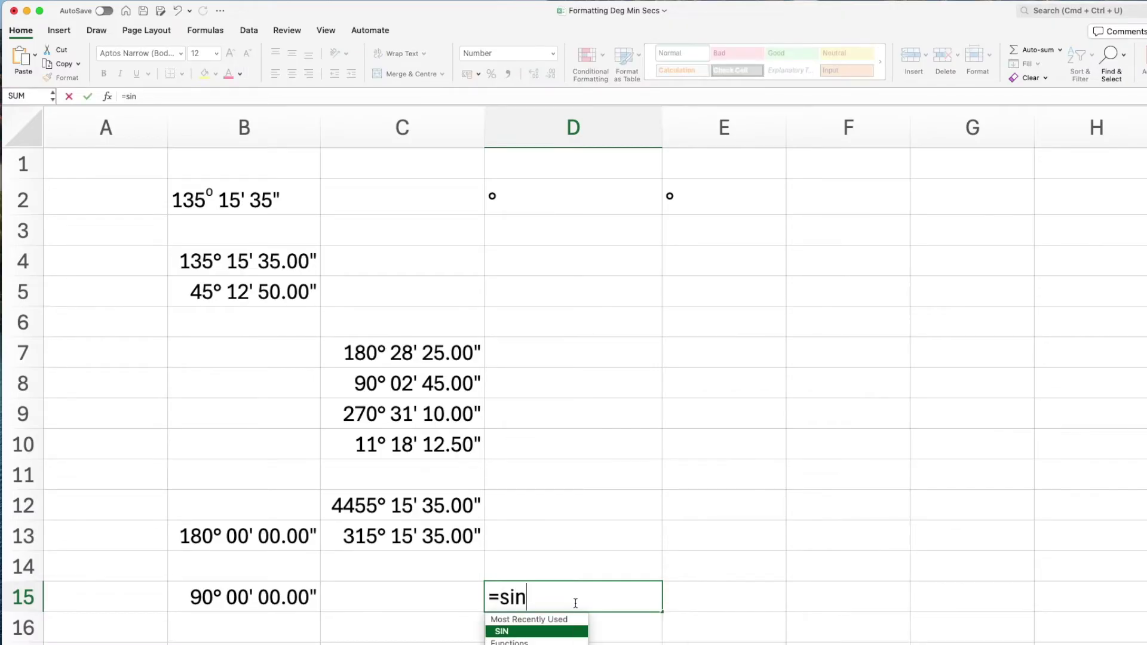
pyautogui.click(209, 600)
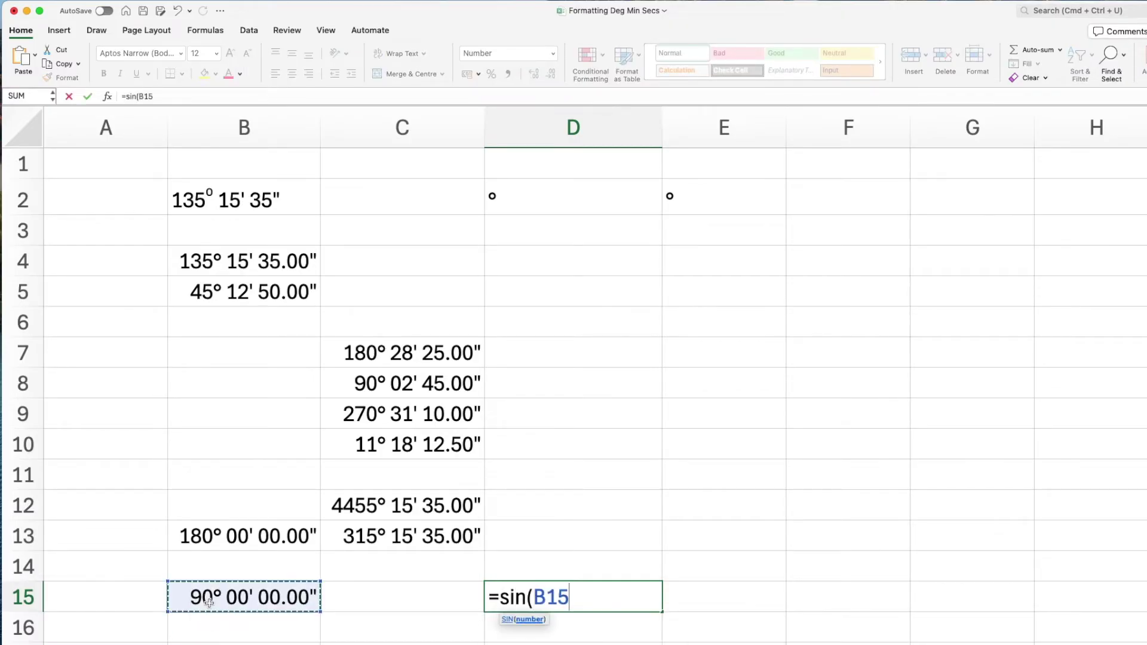
pyautogui.write(')')
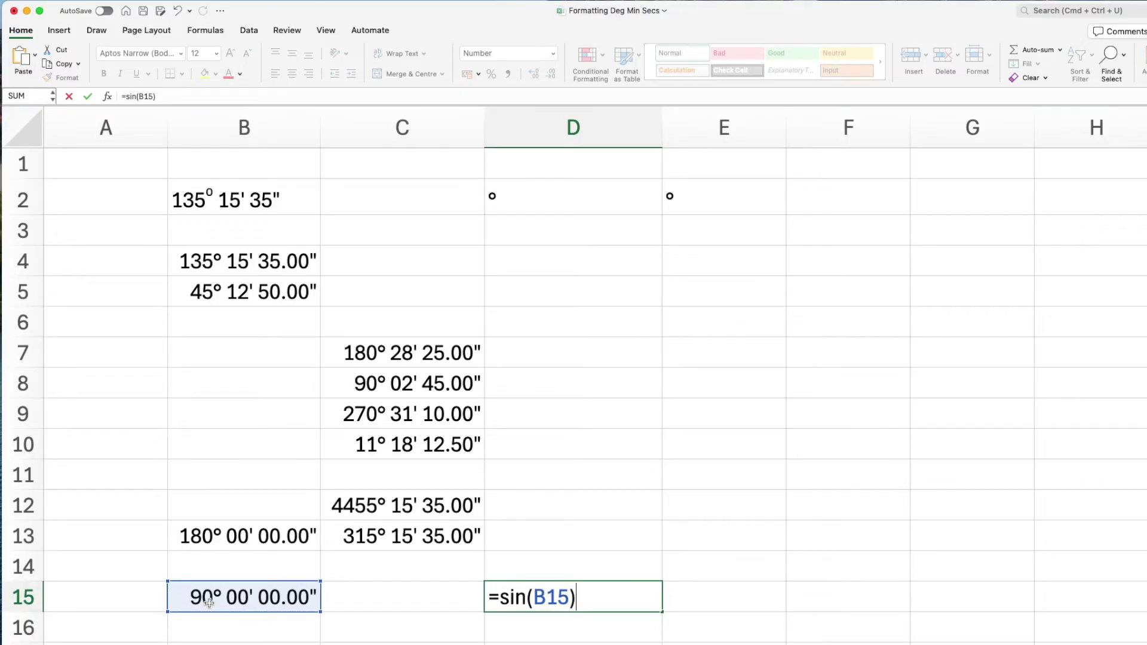
pyautogui.press('Return')
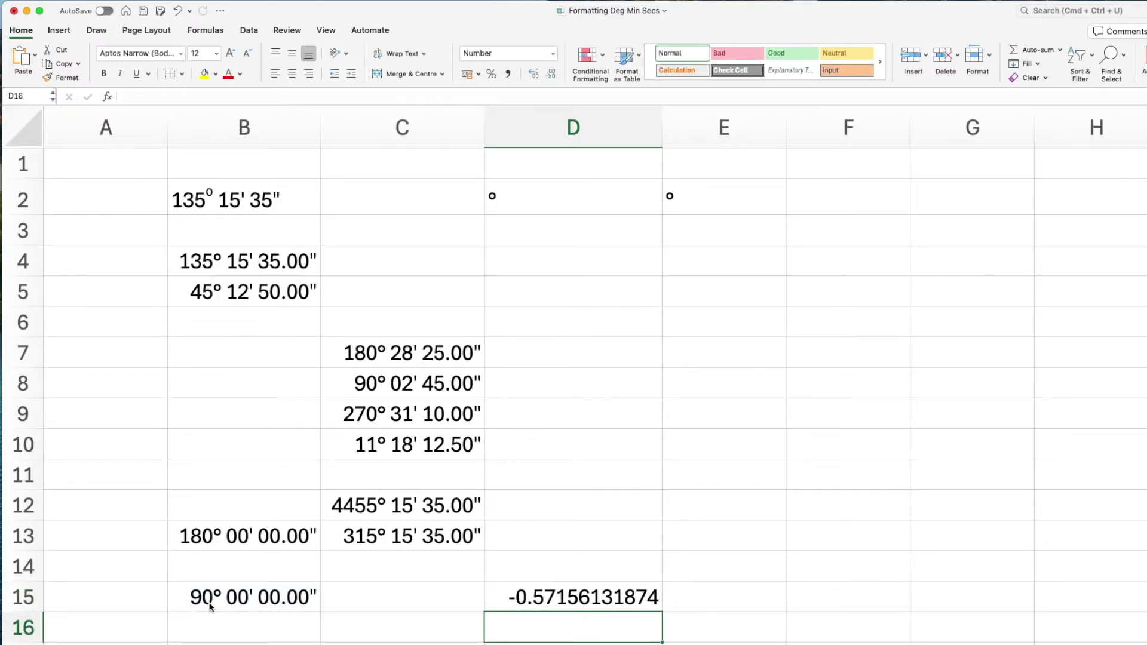
# Change D15 to =SIN(RADIANS(B15)), returning 0.06540312923.
pyautogui.press('Up')
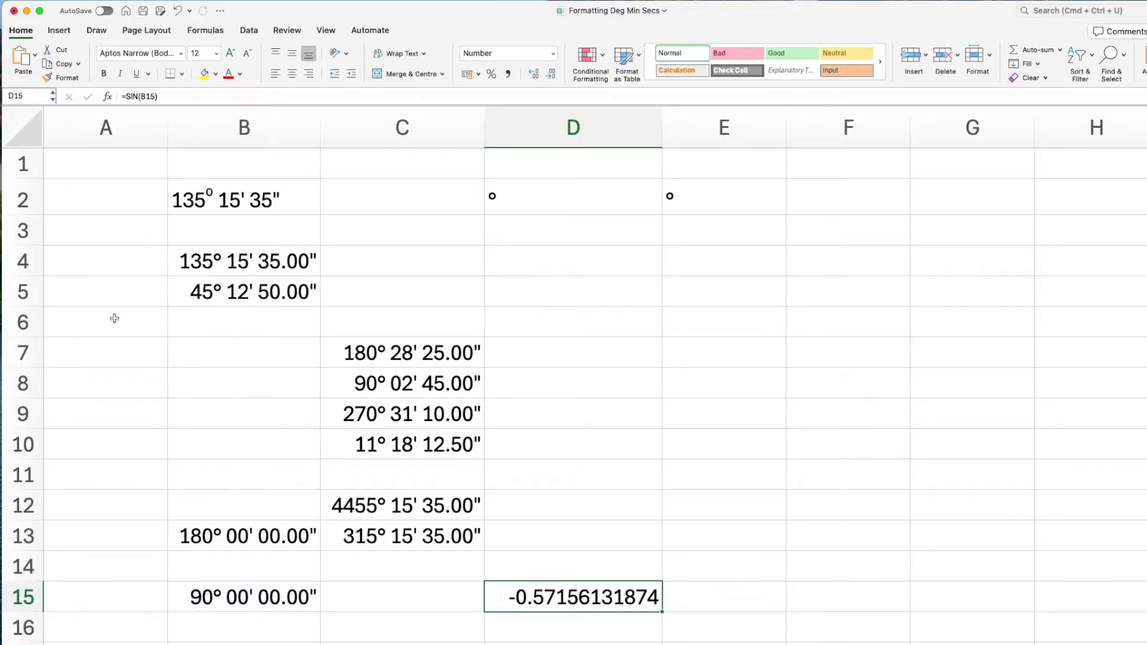
pyautogui.click(142, 96)
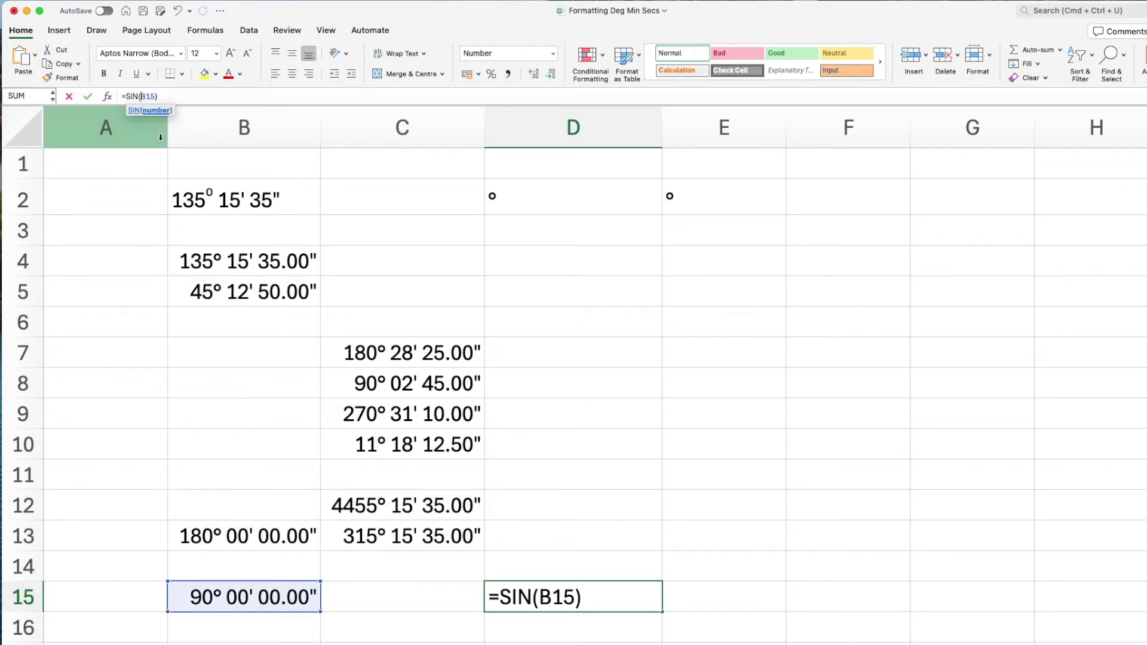
pyautogui.write('radians')
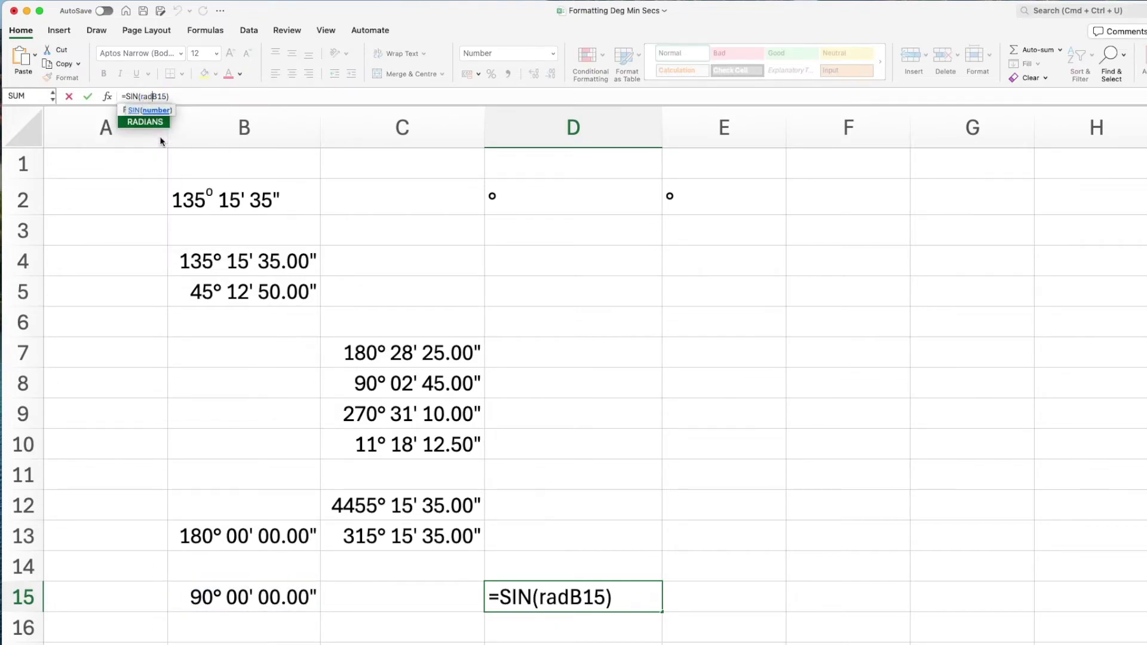
pyautogui.write('(')
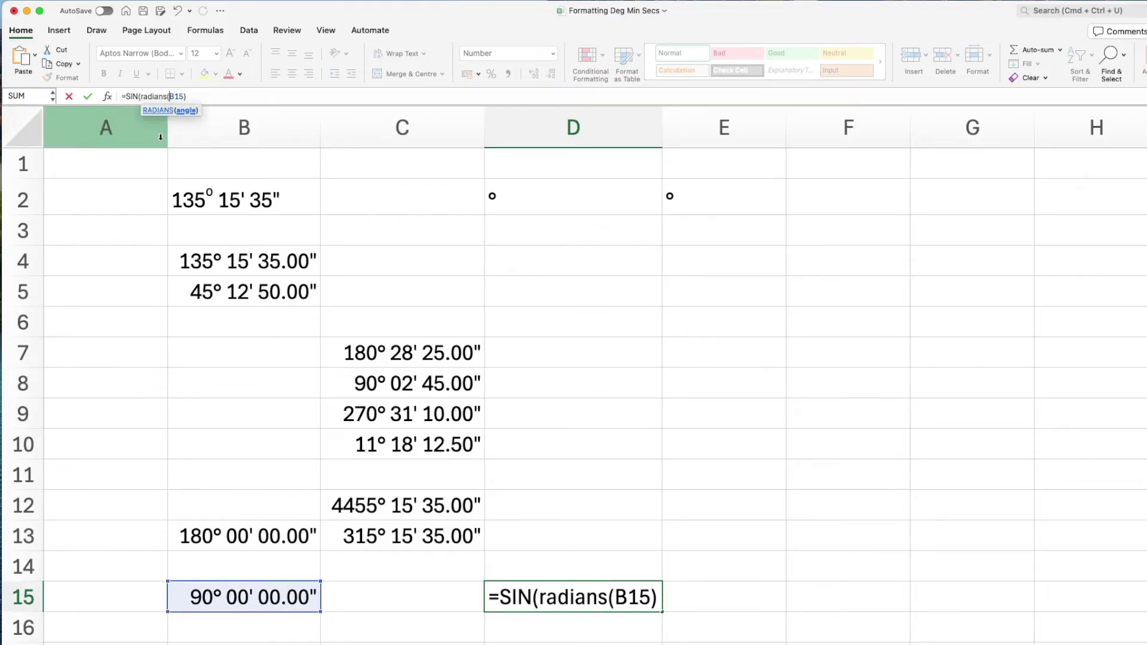
pyautogui.click(196, 97)
pyautogui.write('))')
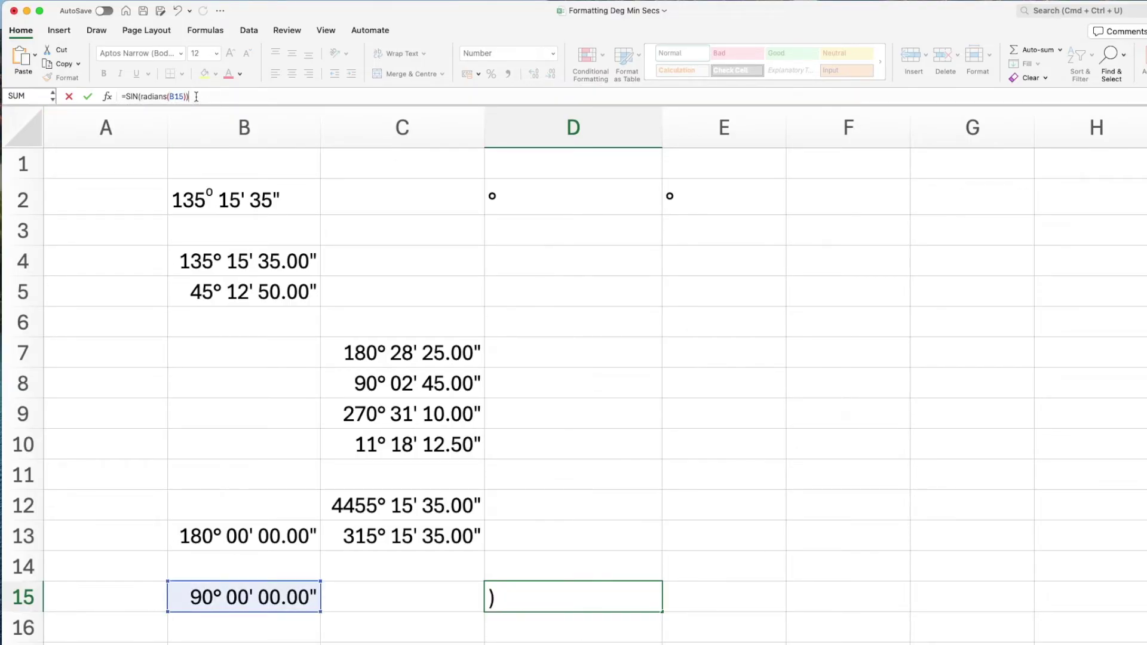
pyautogui.press('Return')
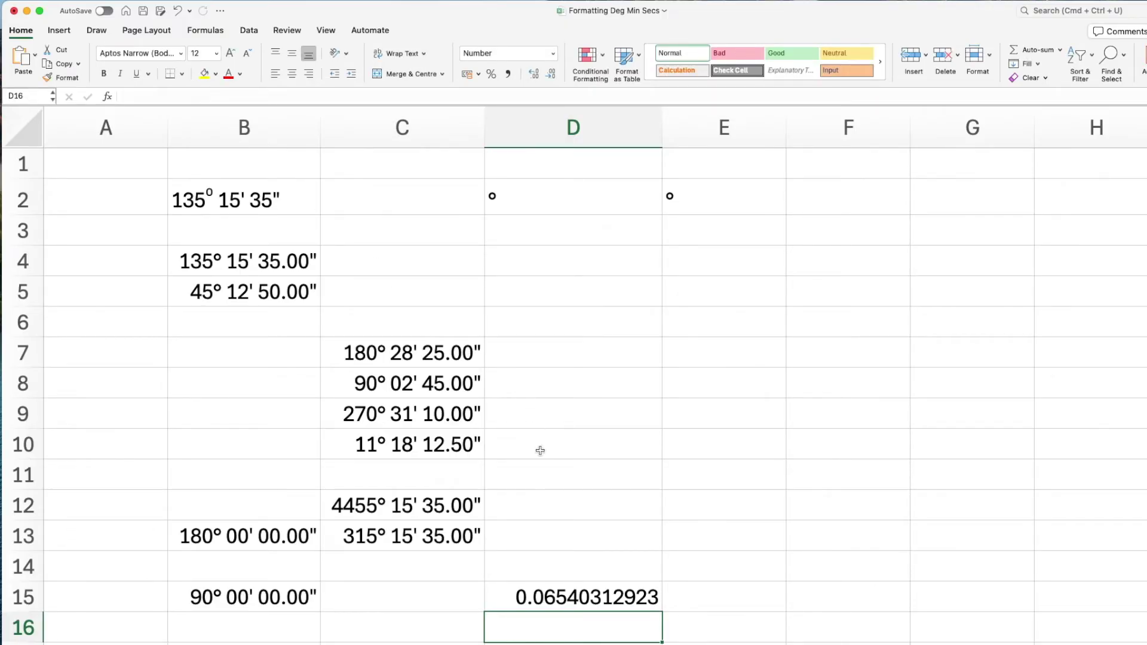
# Rewrite D15 as =SIN(B15/7.5*PI()) so it returns 1.00000000000.
pyautogui.click(541, 593)
pyautogui.click(176, 96)
pyautogui.press('BackSpace')
pyautogui.press('BackSpace')
pyautogui.press('BackSpace')
pyautogui.press('BackSpace')
pyautogui.press('BackSpace')
pyautogui.press('BackSpace')
pyautogui.press('BackSpace')
pyautogui.press('BackSpace')
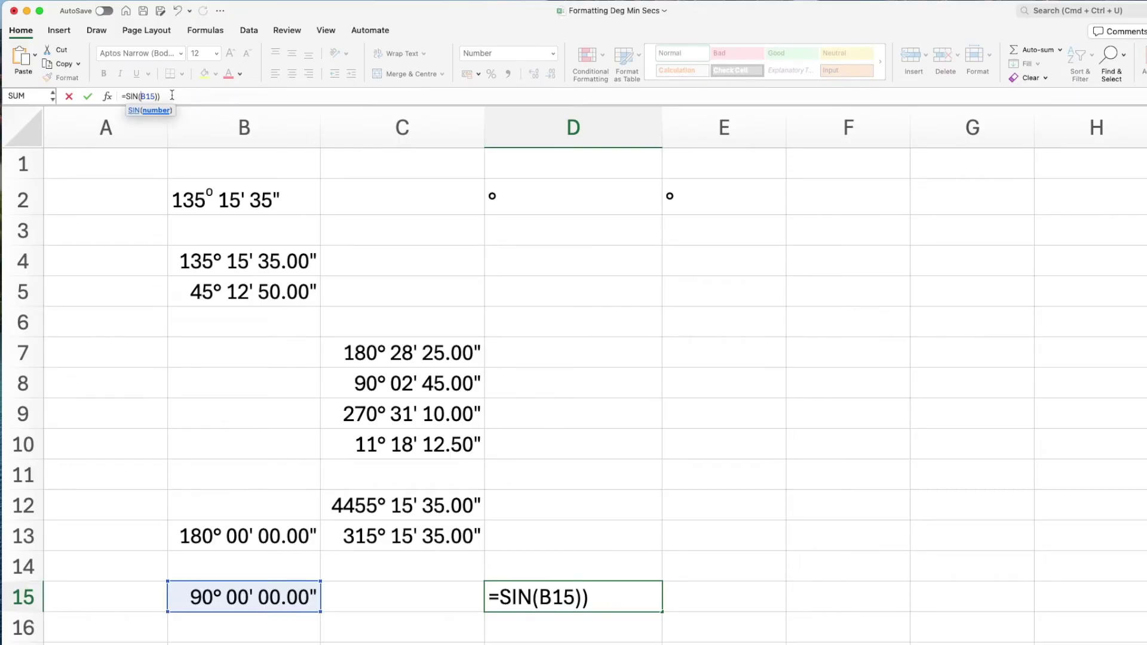
pyautogui.click(160, 96)
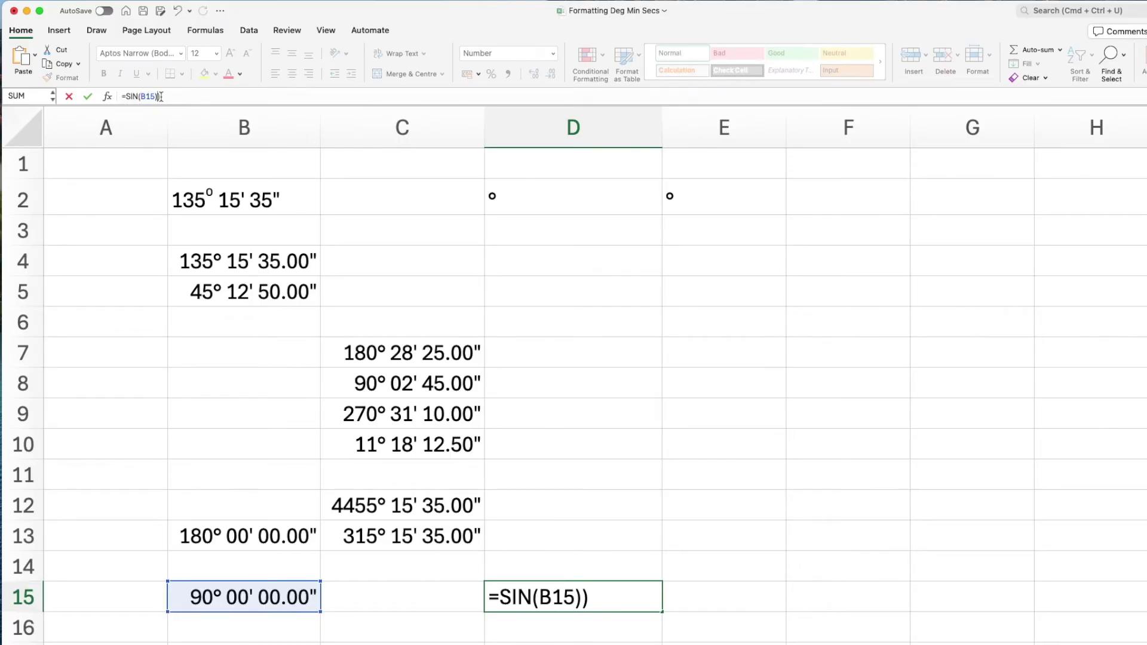
pyautogui.press('BackSpace')
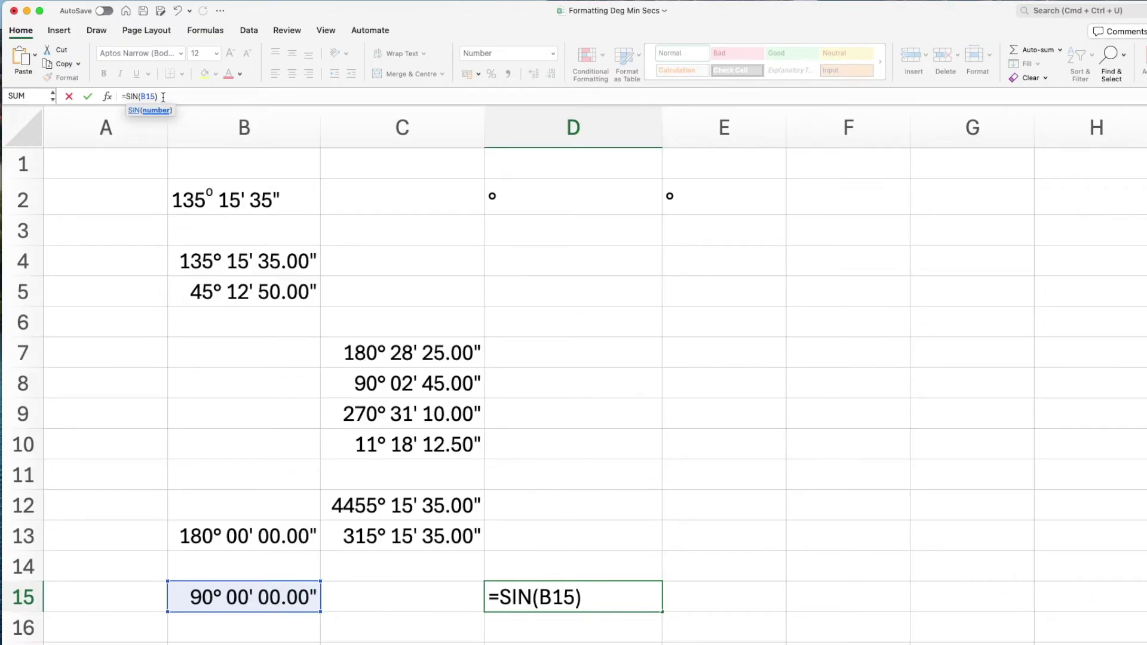
pyautogui.write('/7.5*pi()')
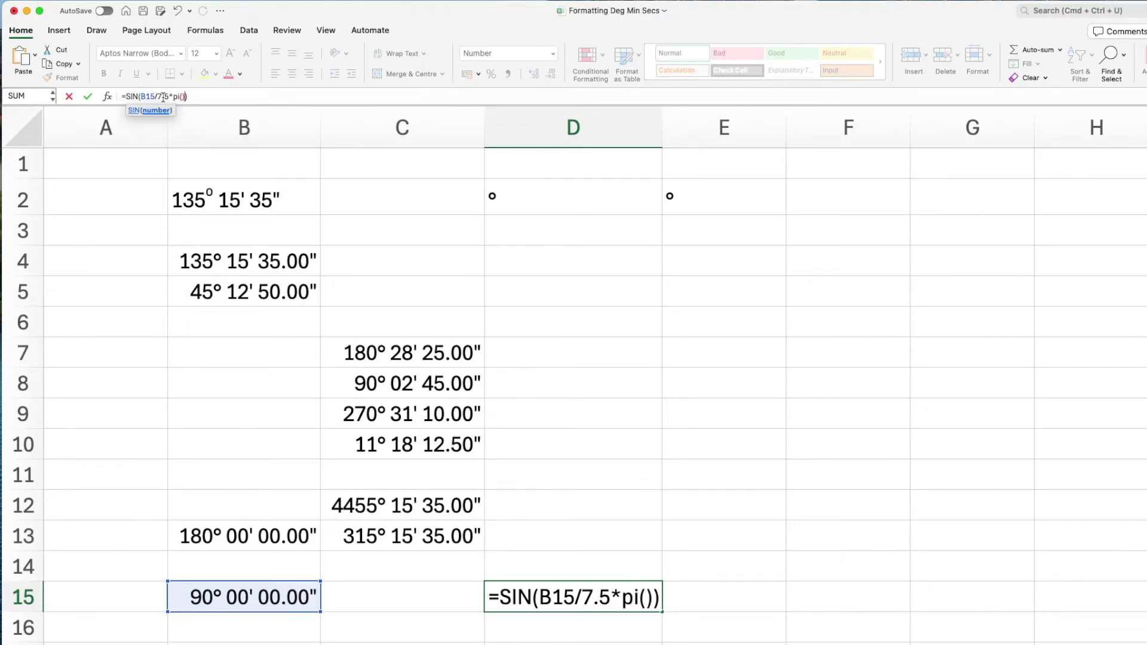
pyautogui.click(222, 97)
pyautogui.press('Return')
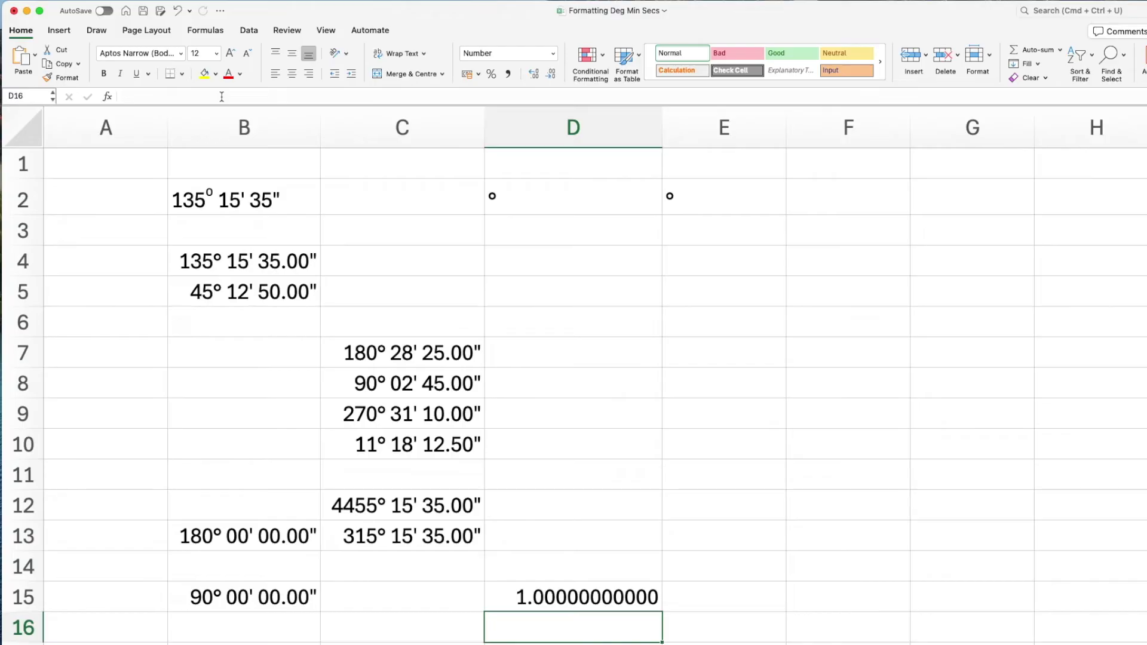
# Enter the 45° angle 45:0:0 in B16.
pyautogui.click(230, 625)
pyautogui.write('45:0:0')
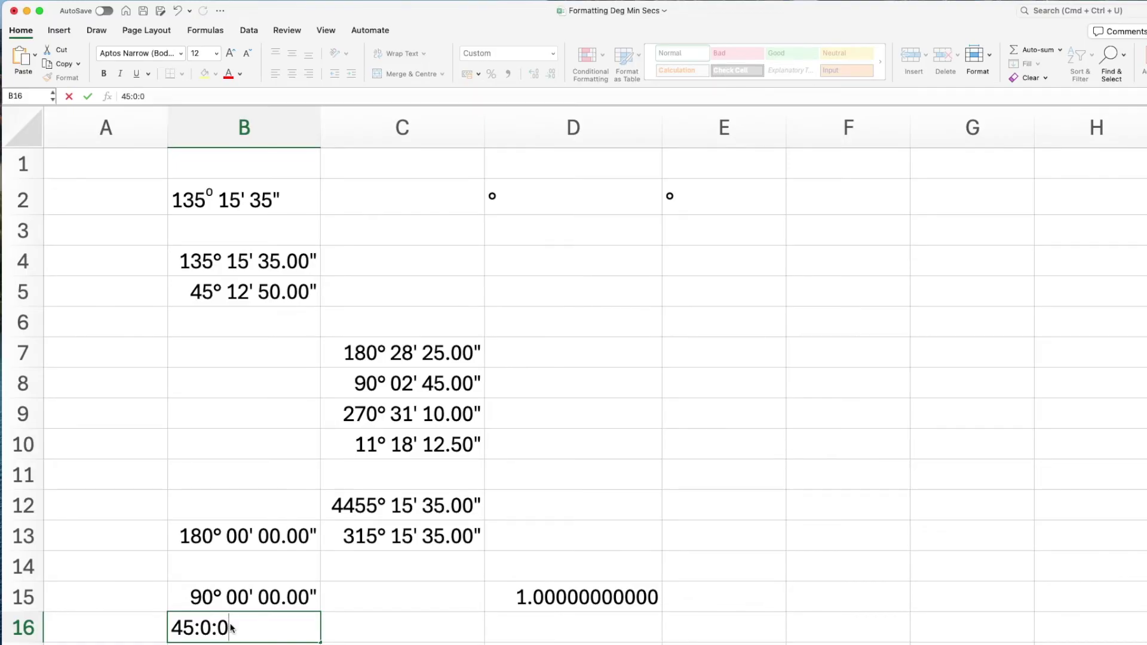
pyautogui.press('Return')
# Enter =SIN(B16/7.5*PI()) in D16, returning 0.70710678119.
pyautogui.click(563, 597)
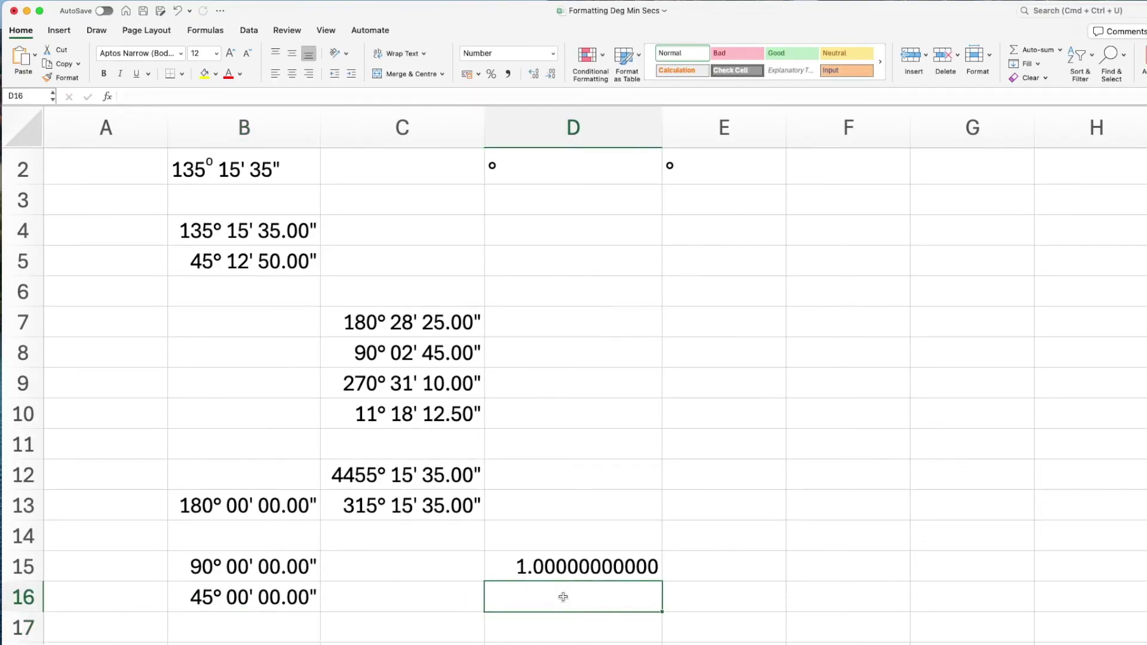
pyautogui.write('=sin(')
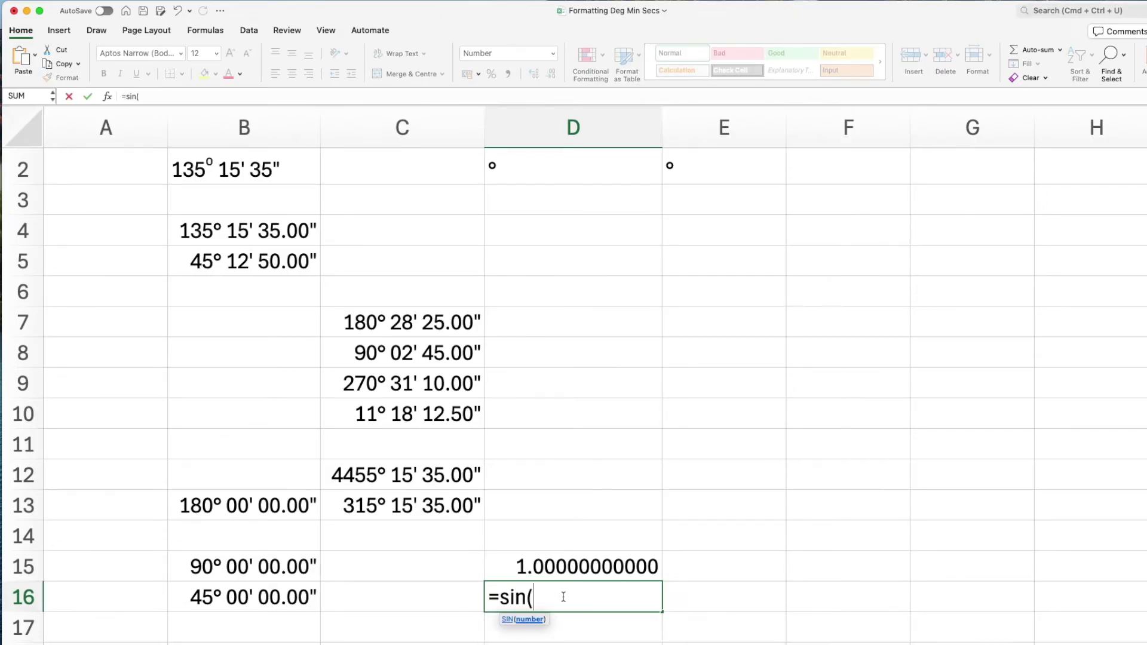
pyautogui.click(229, 599)
pyautogui.write('/')
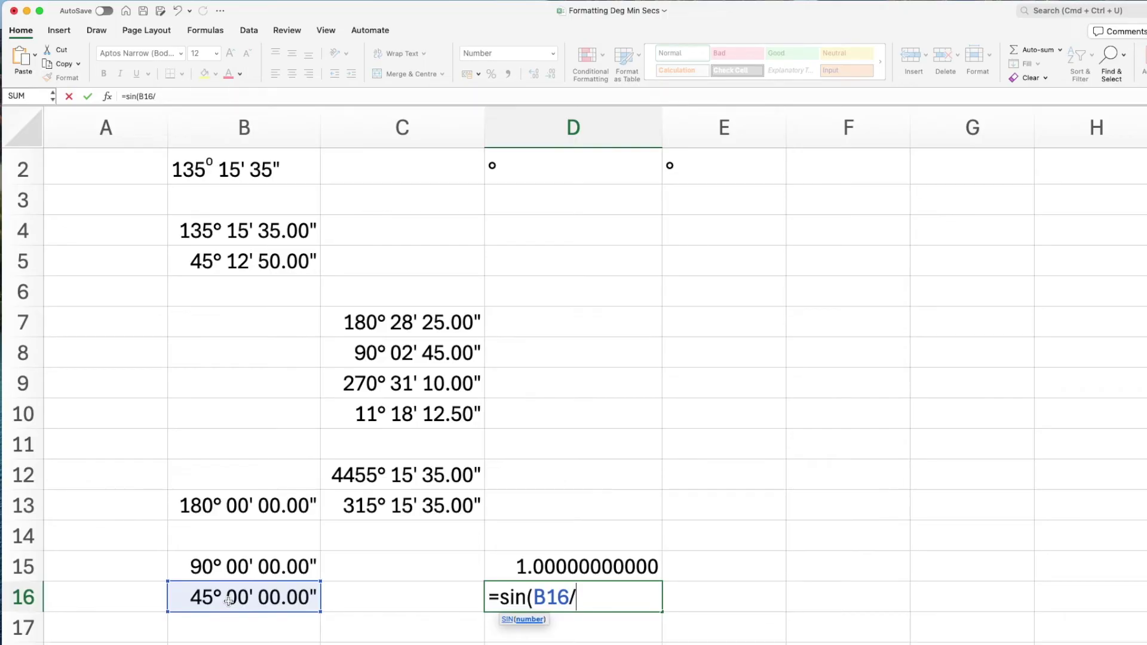
pyautogui.write('7.5*pi())')
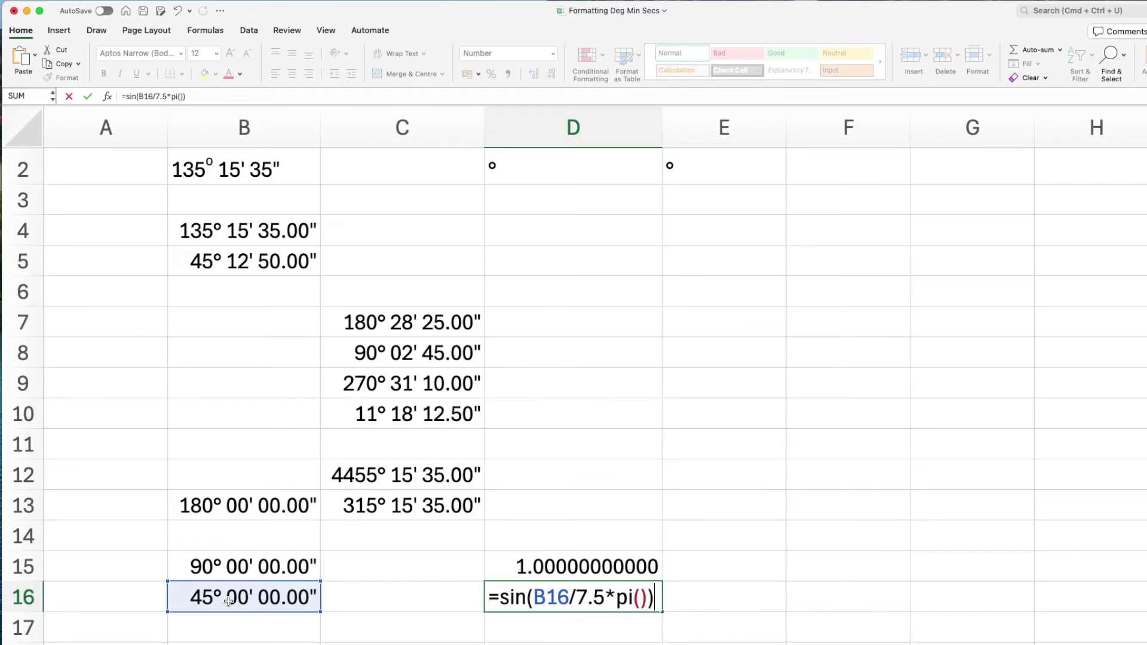
pyautogui.press('Return')
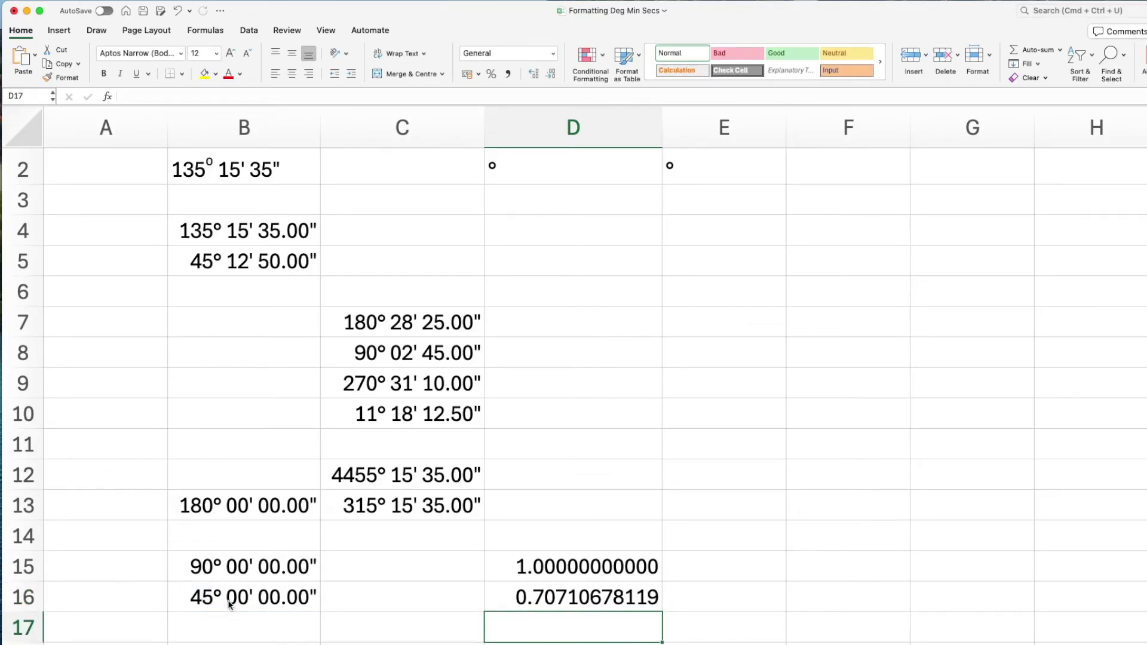